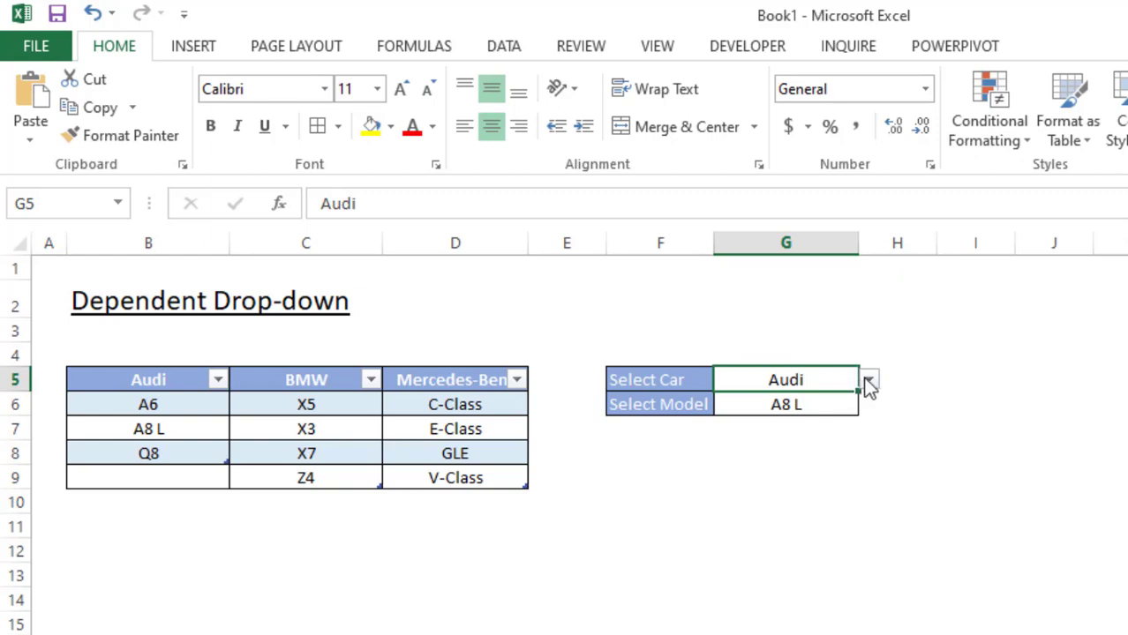
# Set Select Car in G5 to BMW and inspect the model choices offered in G6
pyautogui.click(870, 379)
pyautogui.click(809, 415)
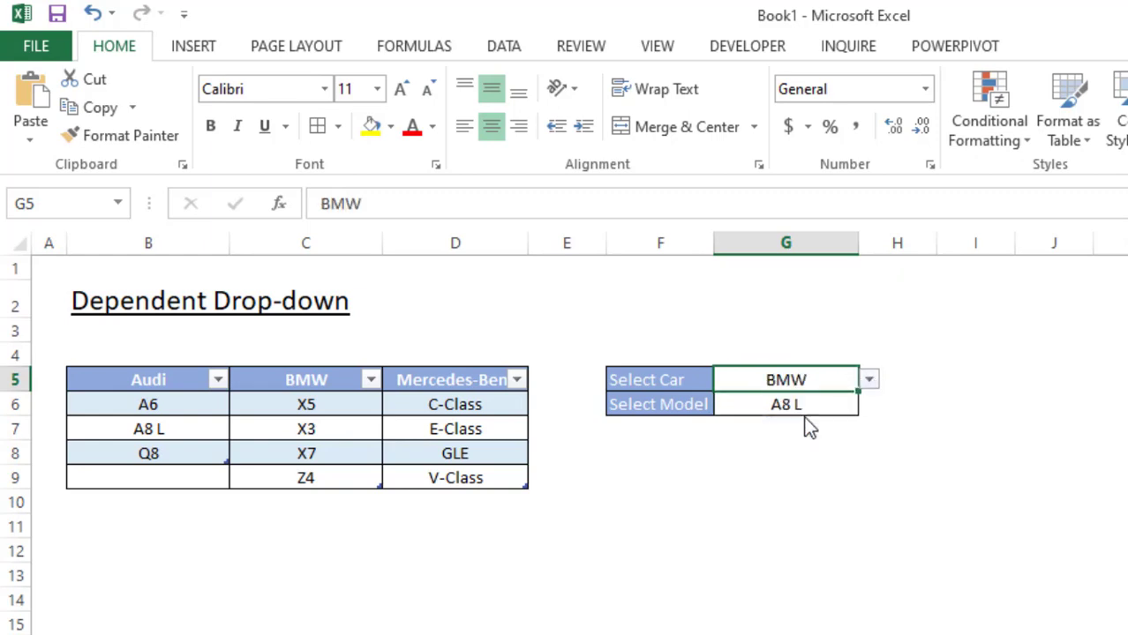
pyautogui.click(839, 407)
pyautogui.click(870, 405)
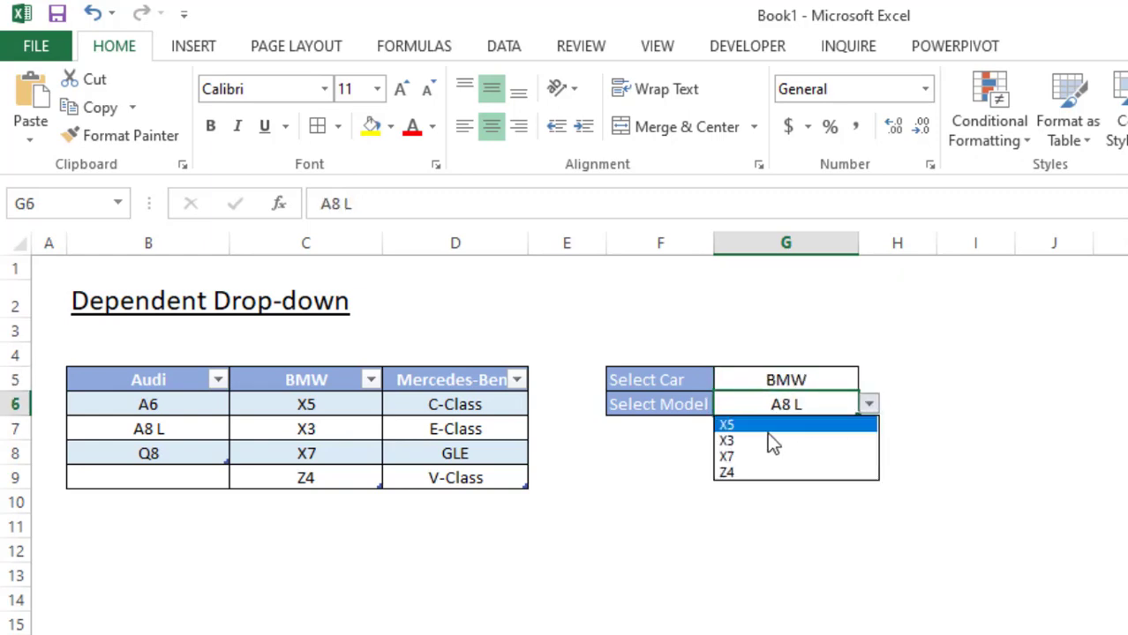
pyautogui.click(309, 511)
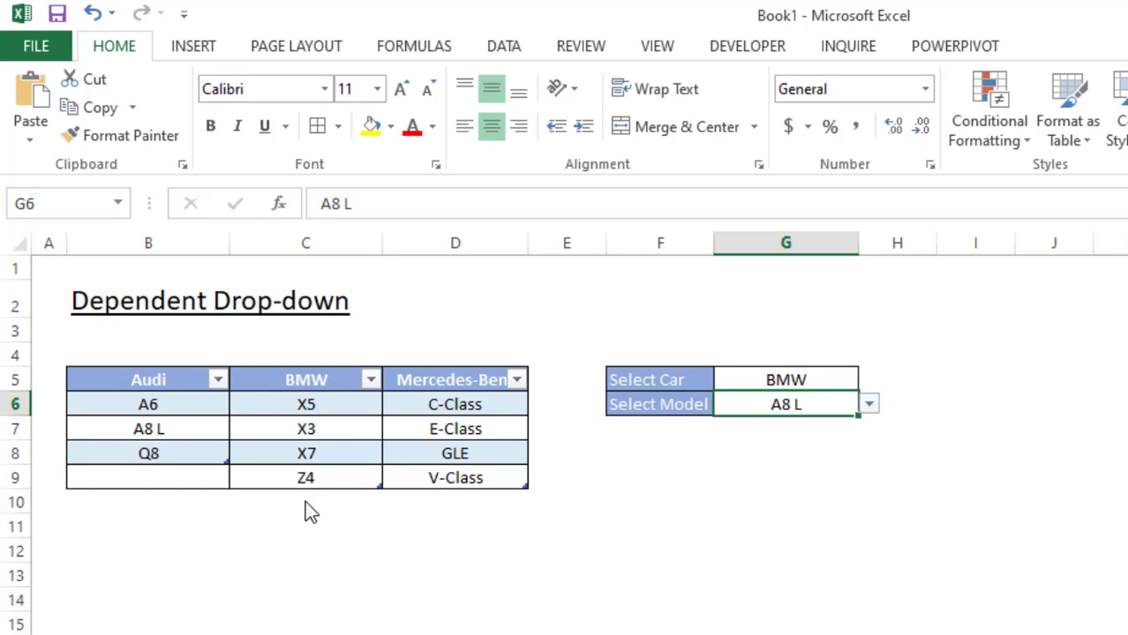
# Add the entry "New" in C10 beneath the BMW models and inspect the Select Model choices in G6
pyautogui.click(304, 501)
pyautogui.write('New')
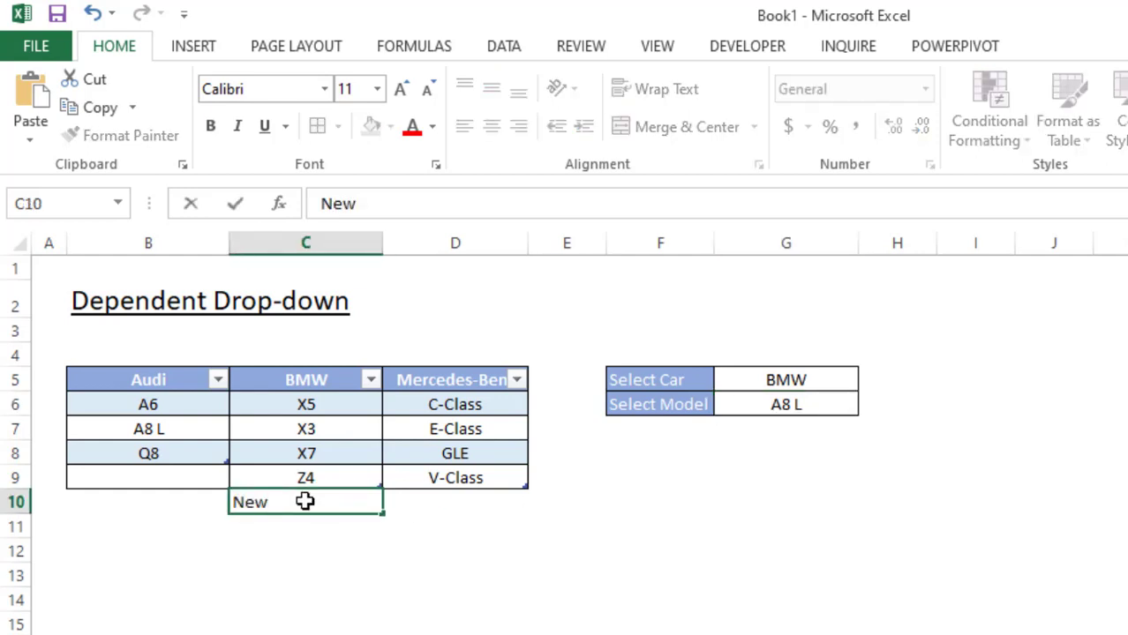
pyautogui.press('Return')
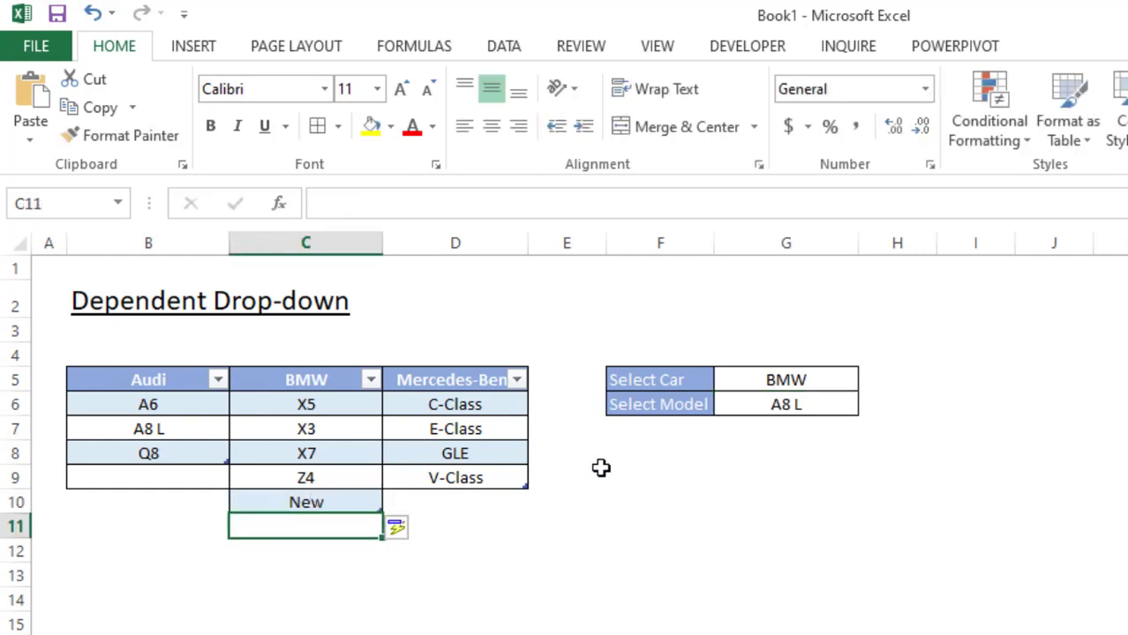
pyautogui.click(798, 404)
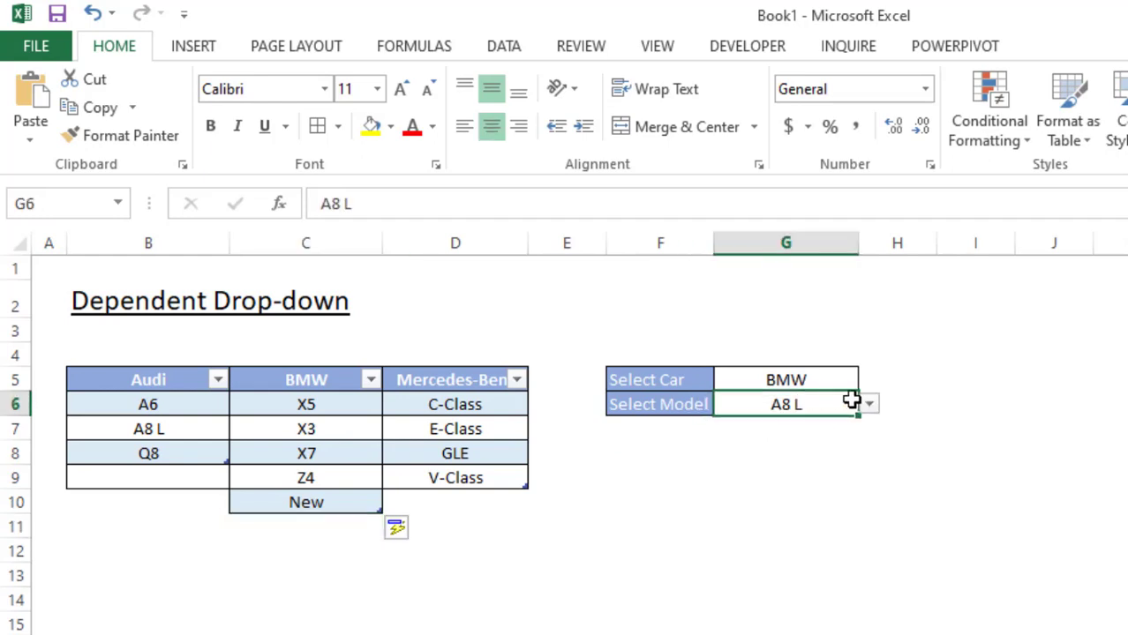
pyautogui.click(869, 407)
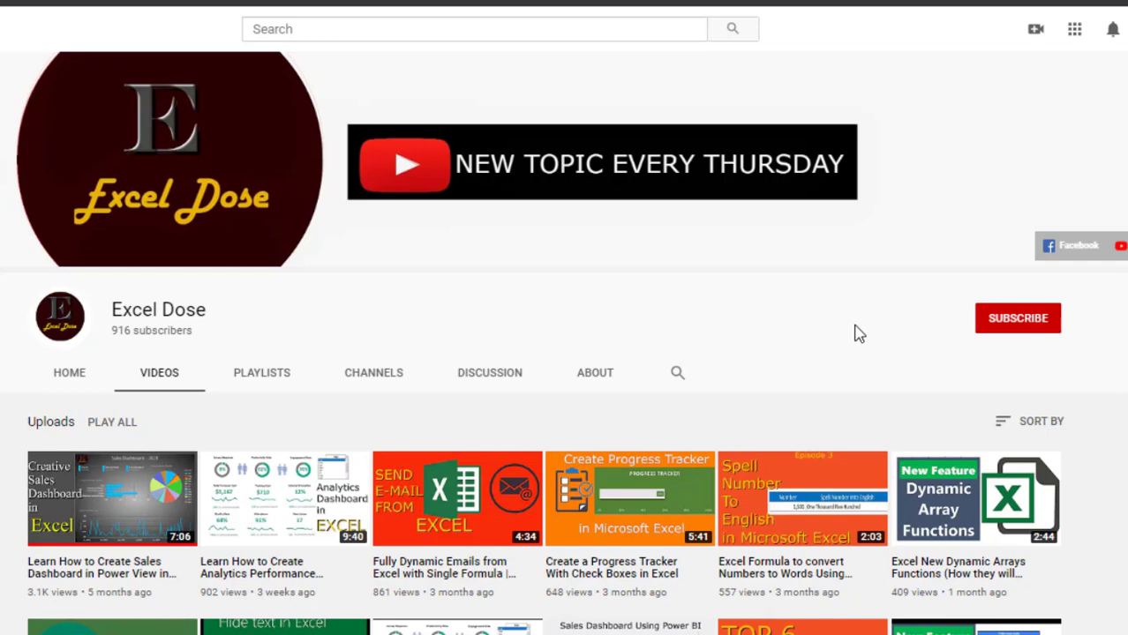
# On YouTube, subscribe to the Excel Dose channel and turn on all notifications
pyautogui.click(1001, 330)
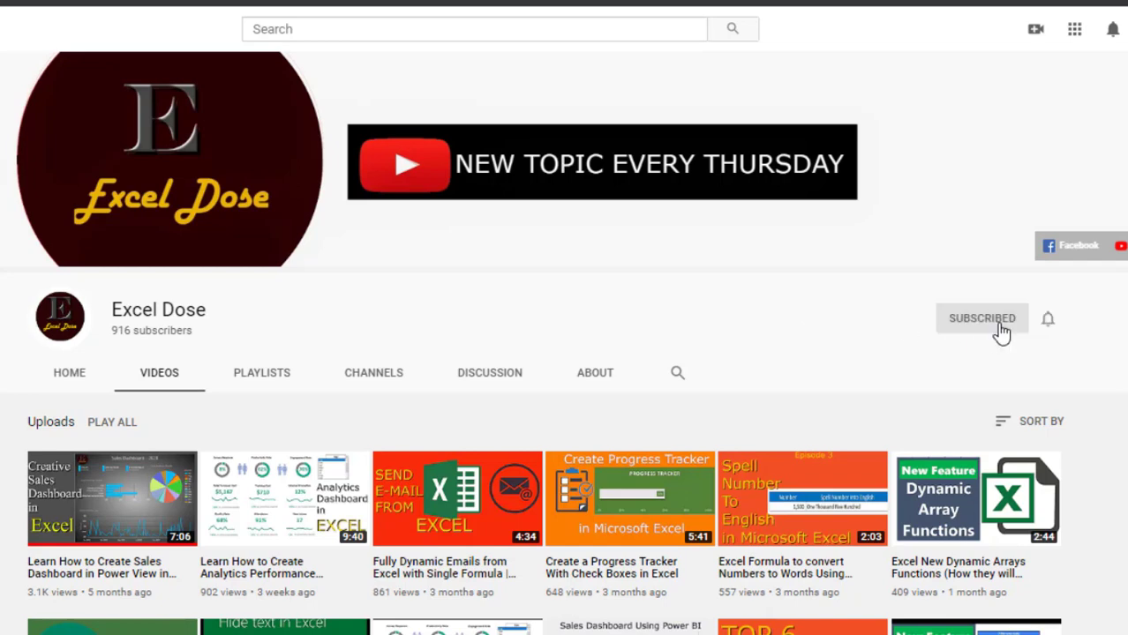
pyautogui.click(1047, 320)
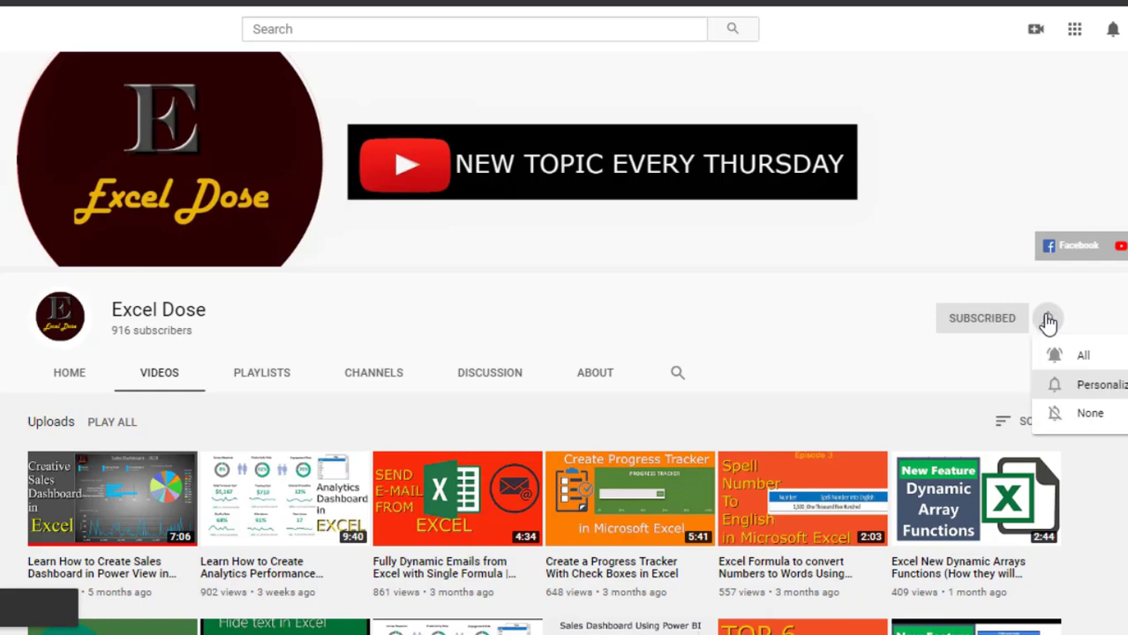
pyautogui.click(1089, 362)
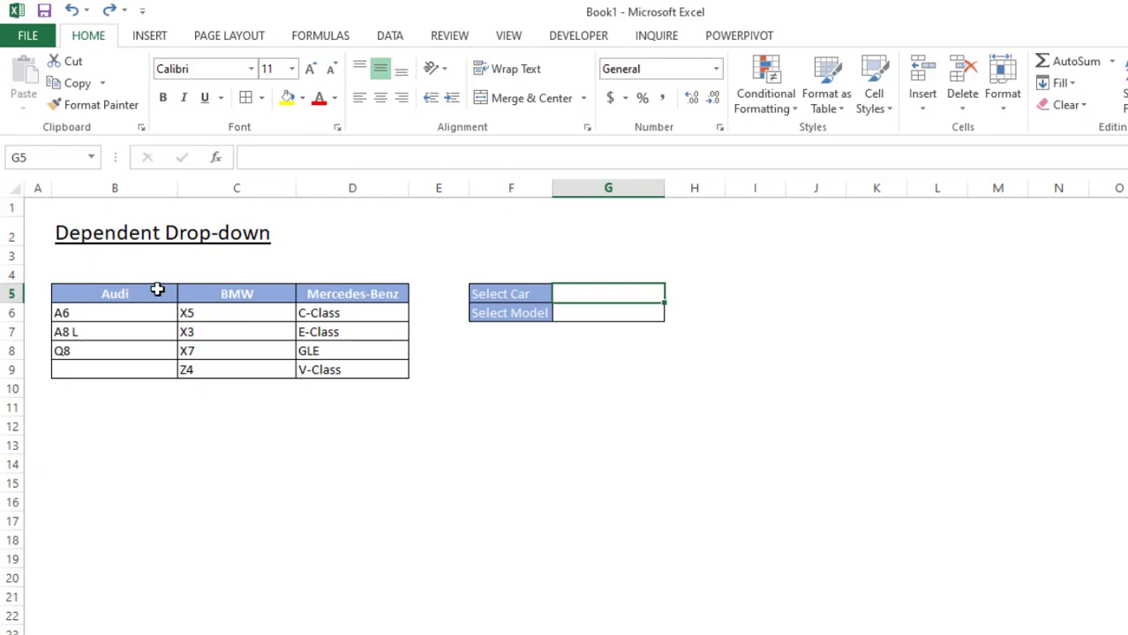
pyautogui.moveTo(157, 290); pyautogui.dragTo(313, 364)
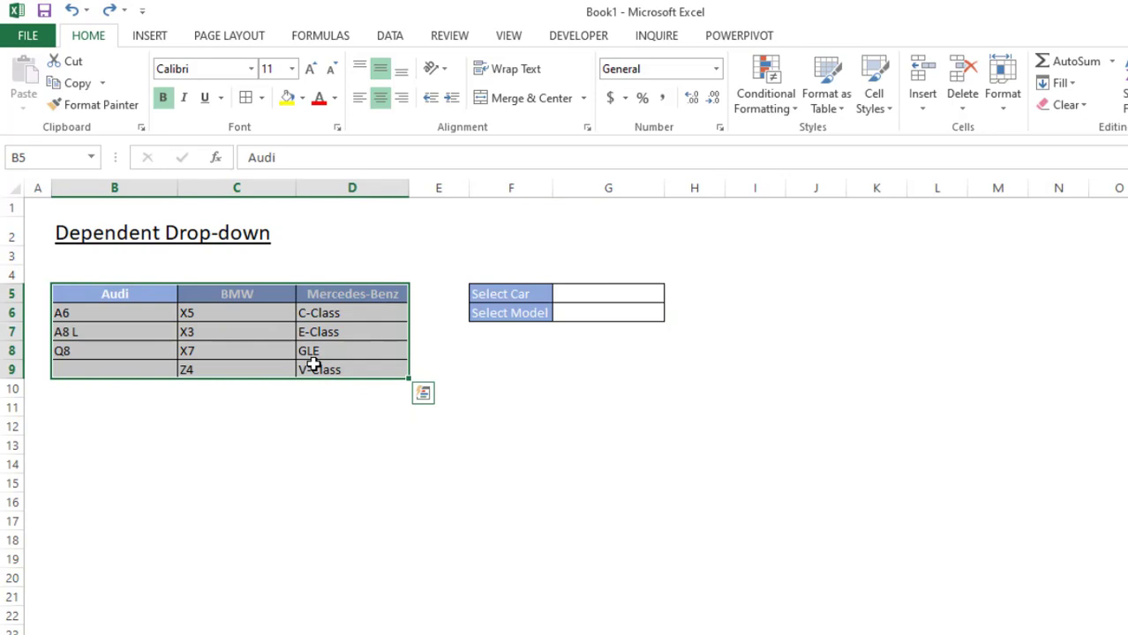
pyautogui.click(149, 297)
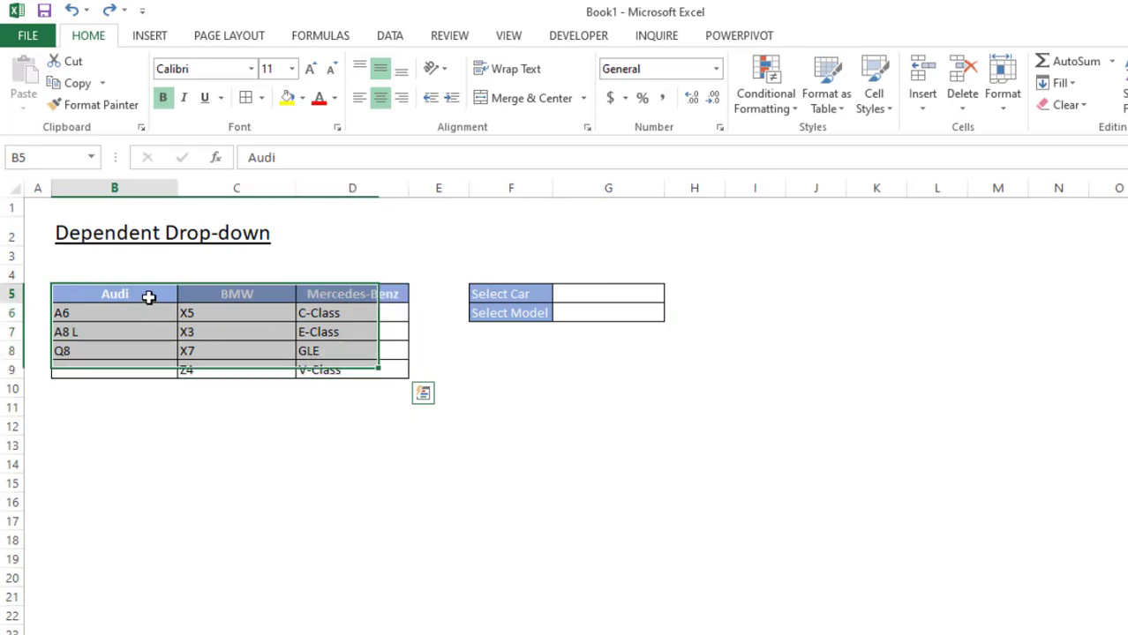
pyautogui.moveTo(141, 313); pyautogui.dragTo(136, 349)
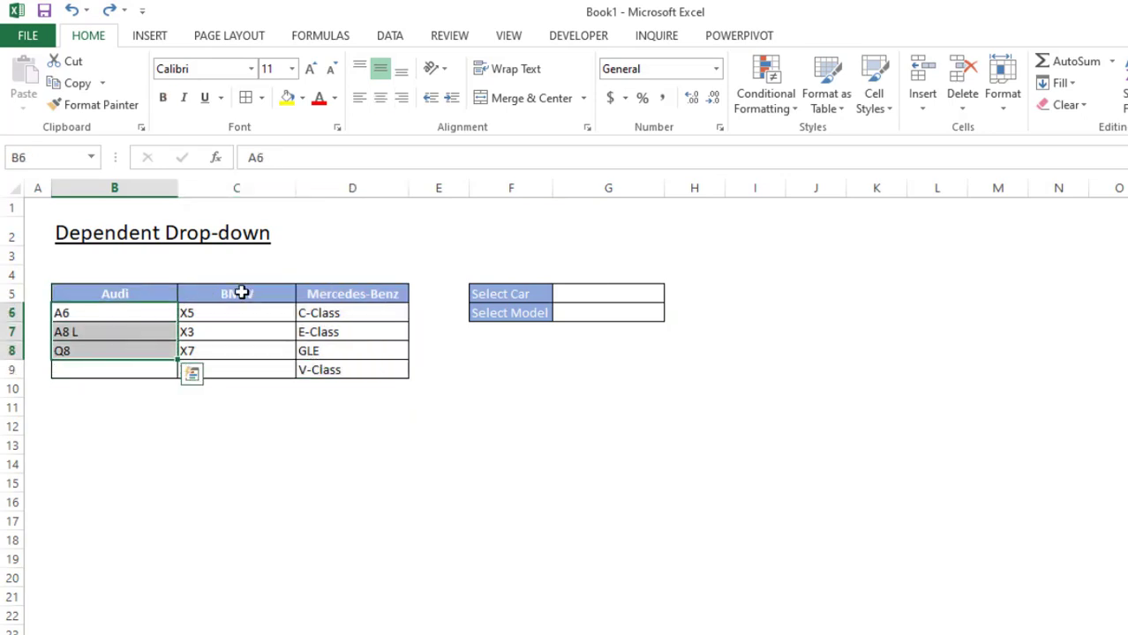
# Add list data validation to the Select Car cell G5, using the car brand headers B5:D5 as the source
pyautogui.click(601, 296)
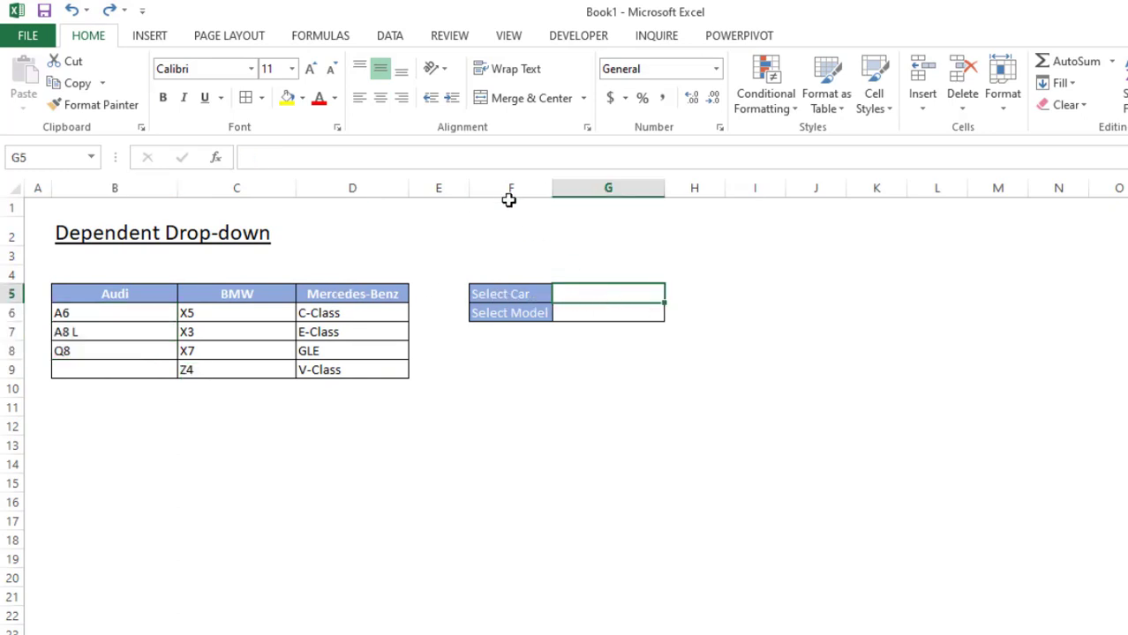
pyautogui.click(393, 40)
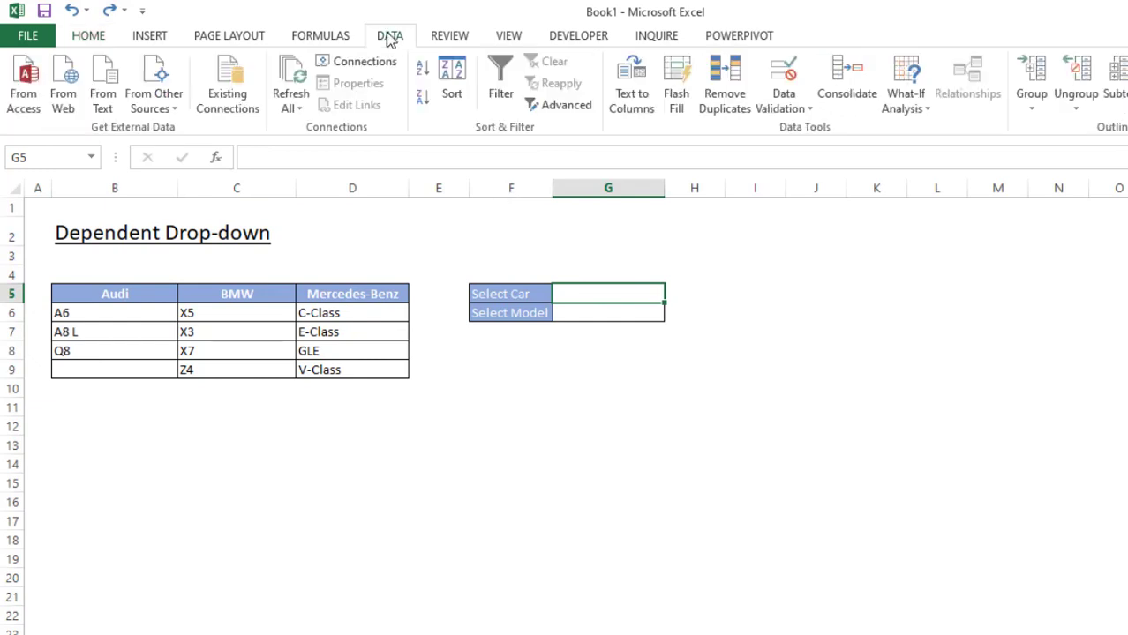
pyautogui.click(805, 109)
pyautogui.click(810, 131)
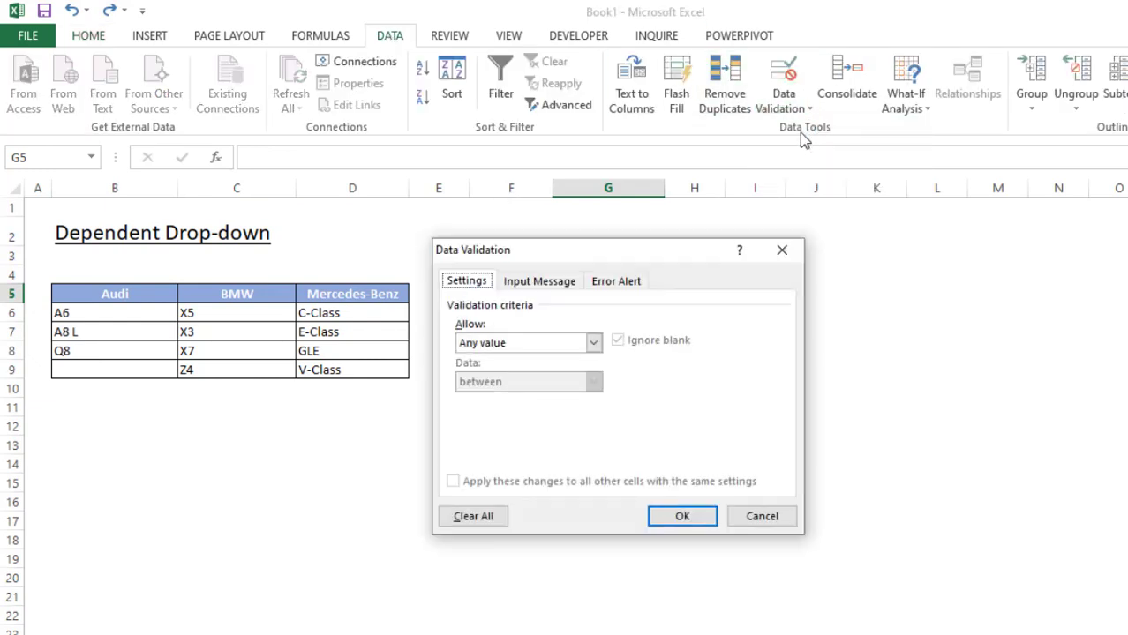
pyautogui.click(576, 345)
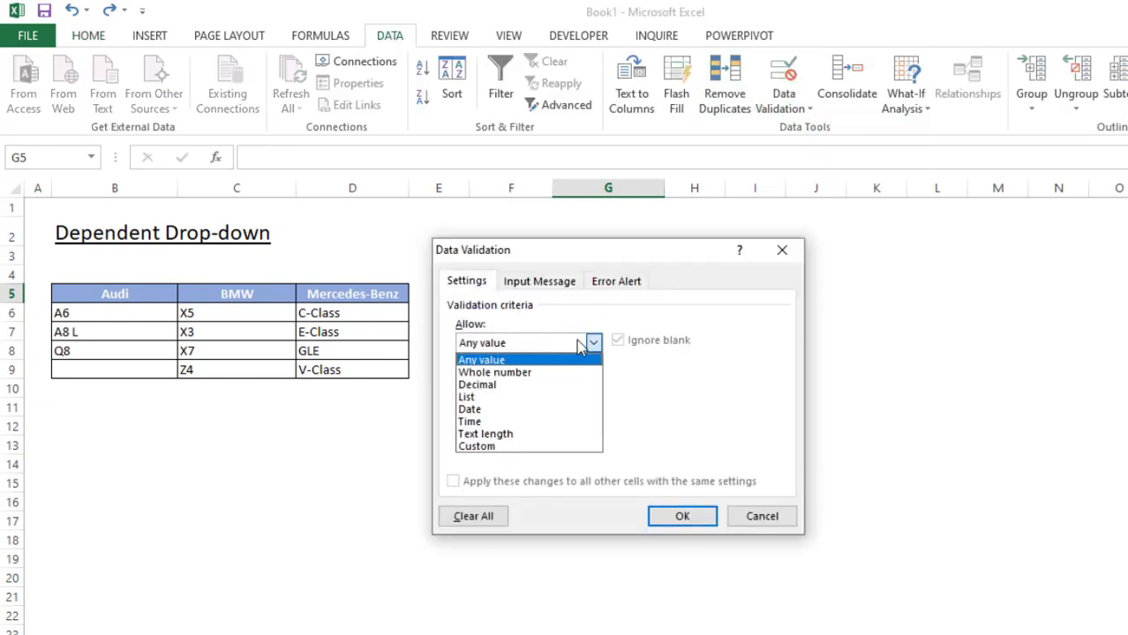
pyautogui.click(515, 405)
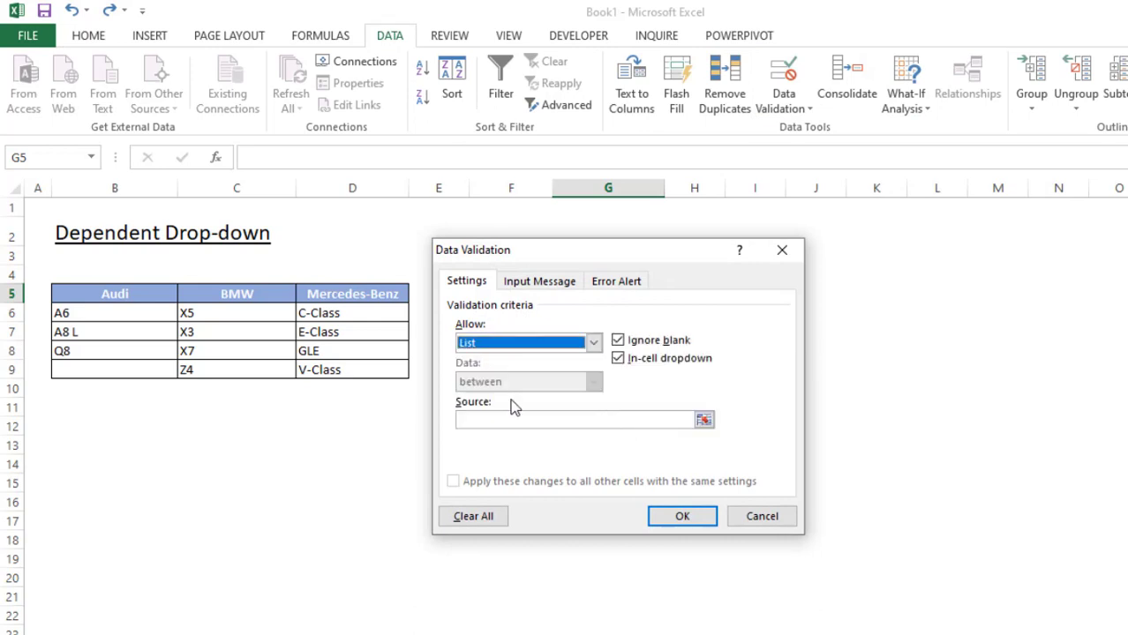
pyautogui.click(703, 421)
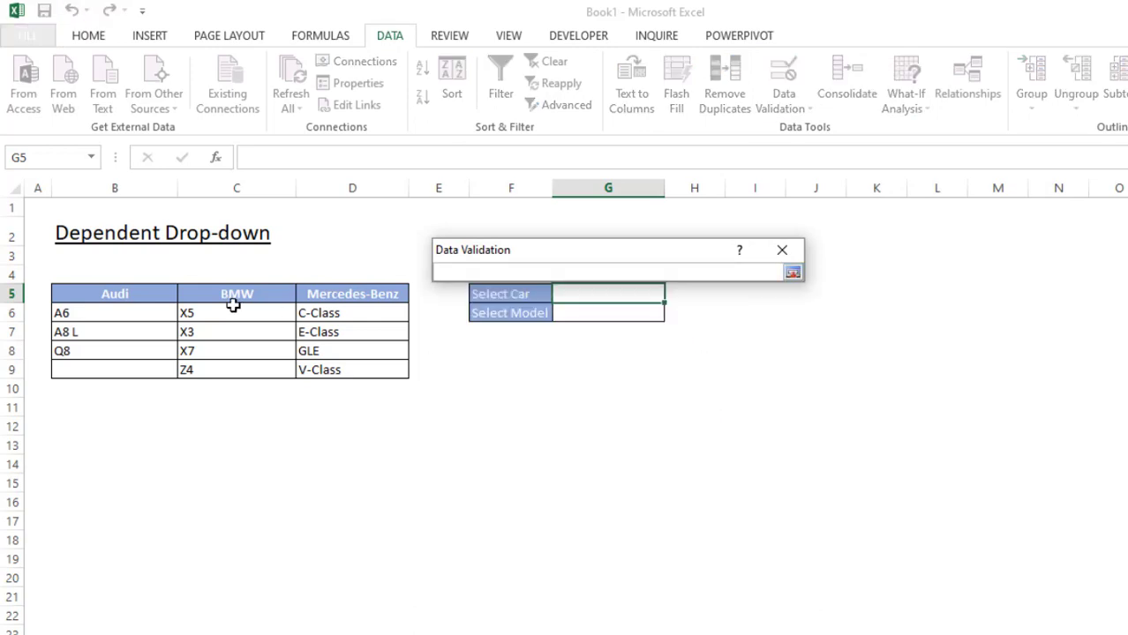
pyautogui.moveTo(133, 295); pyautogui.dragTo(322, 294)
pyautogui.click(793, 273)
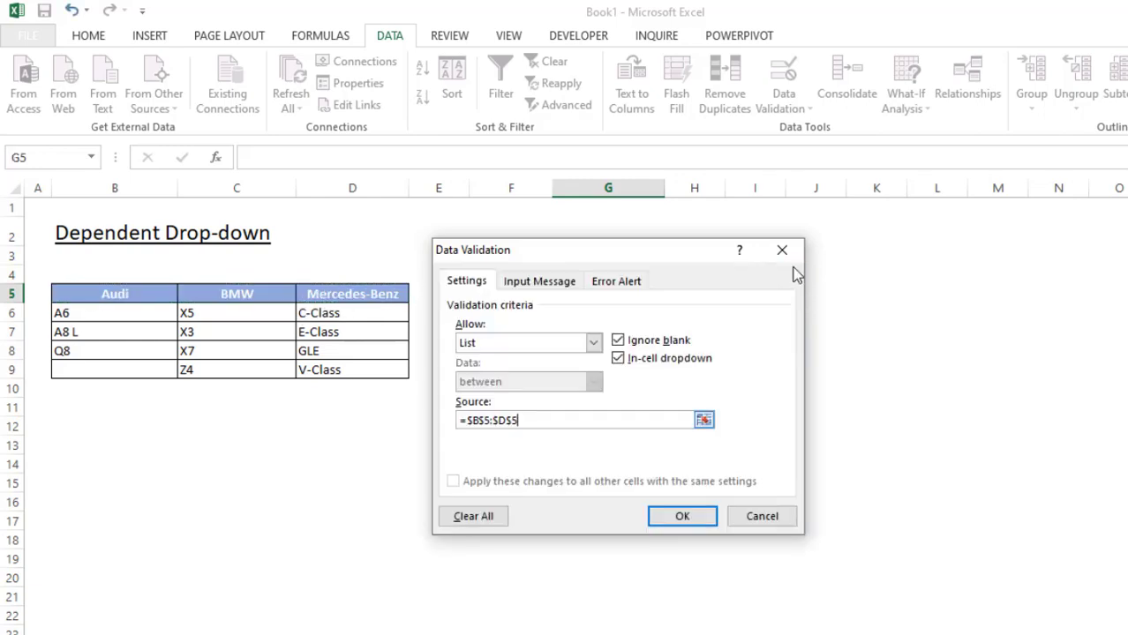
pyautogui.click(680, 515)
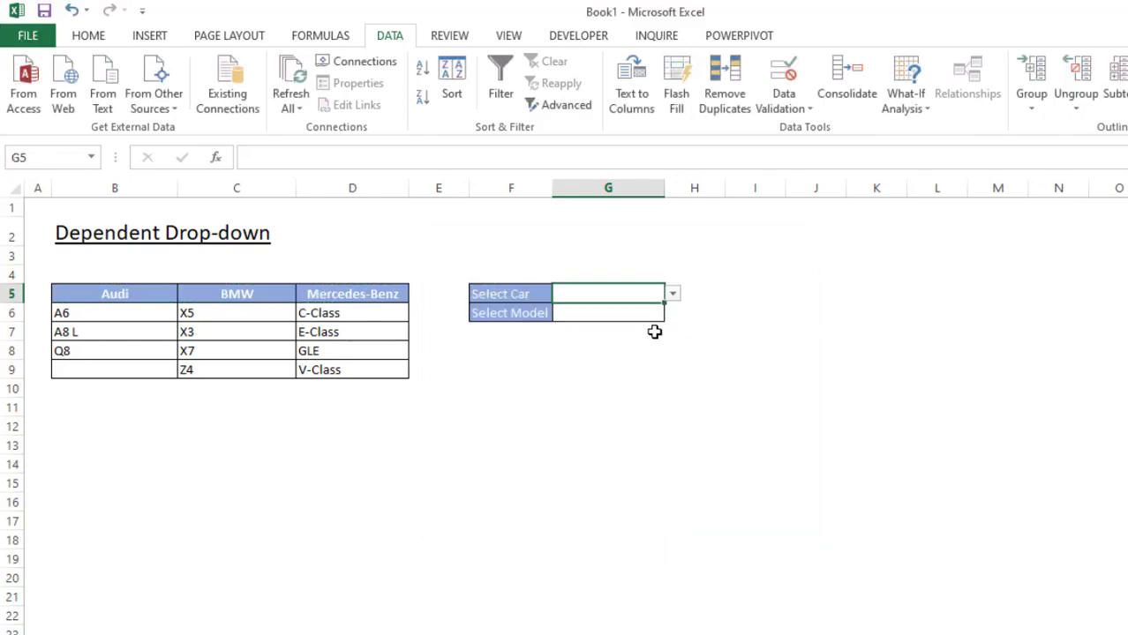
# Choose BMW from the drop-down list in the Select Car cell G5
pyautogui.click(672, 295)
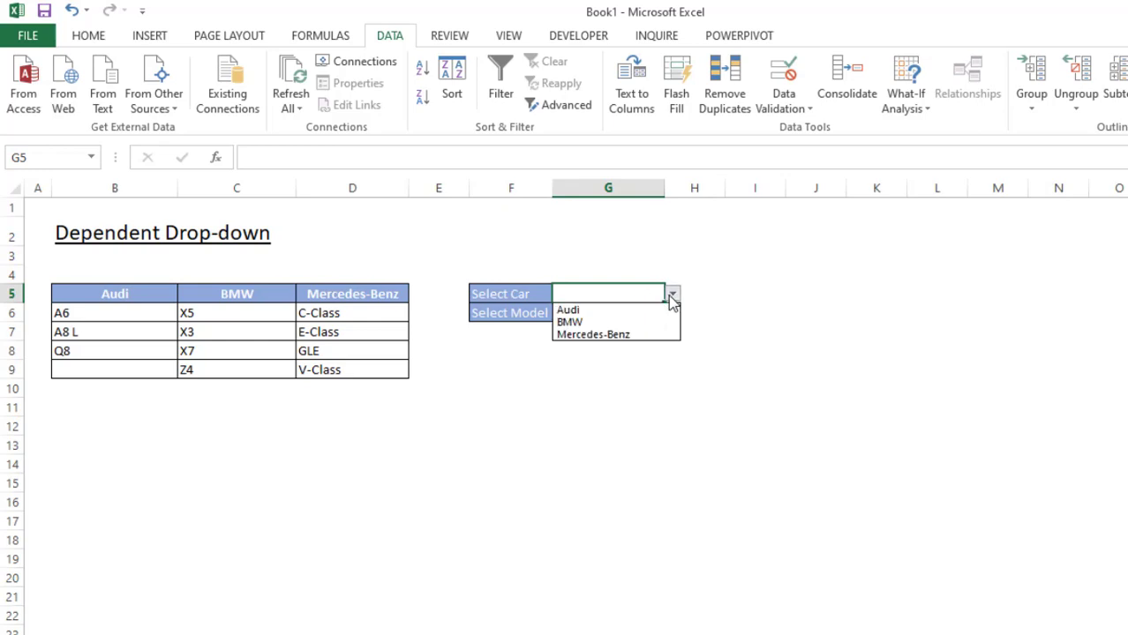
pyautogui.click(615, 323)
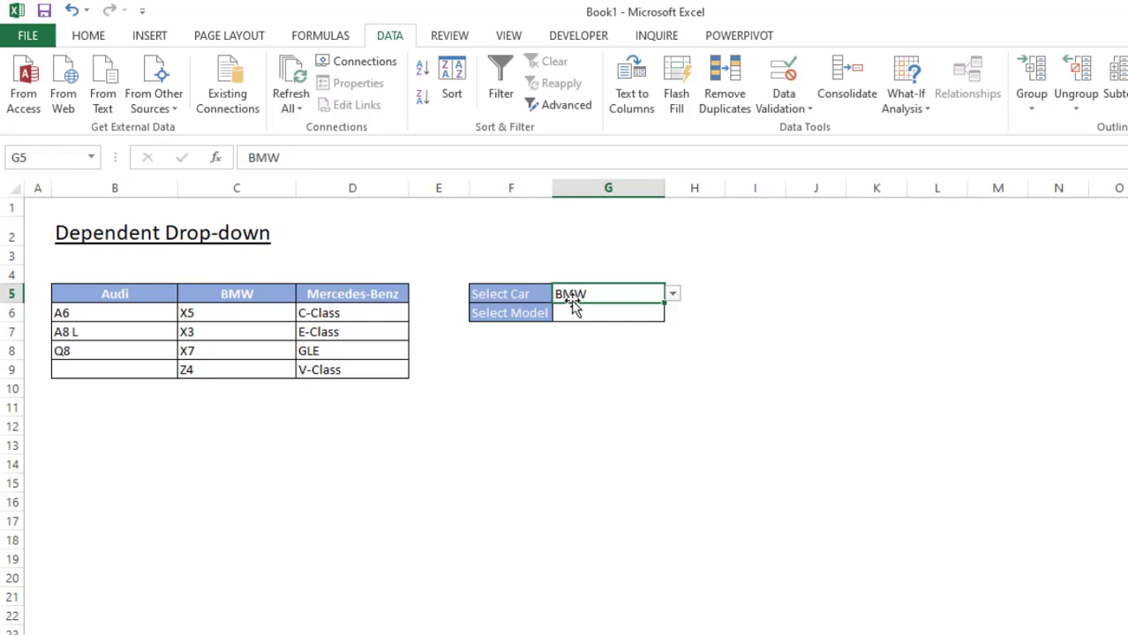
pyautogui.click(576, 312)
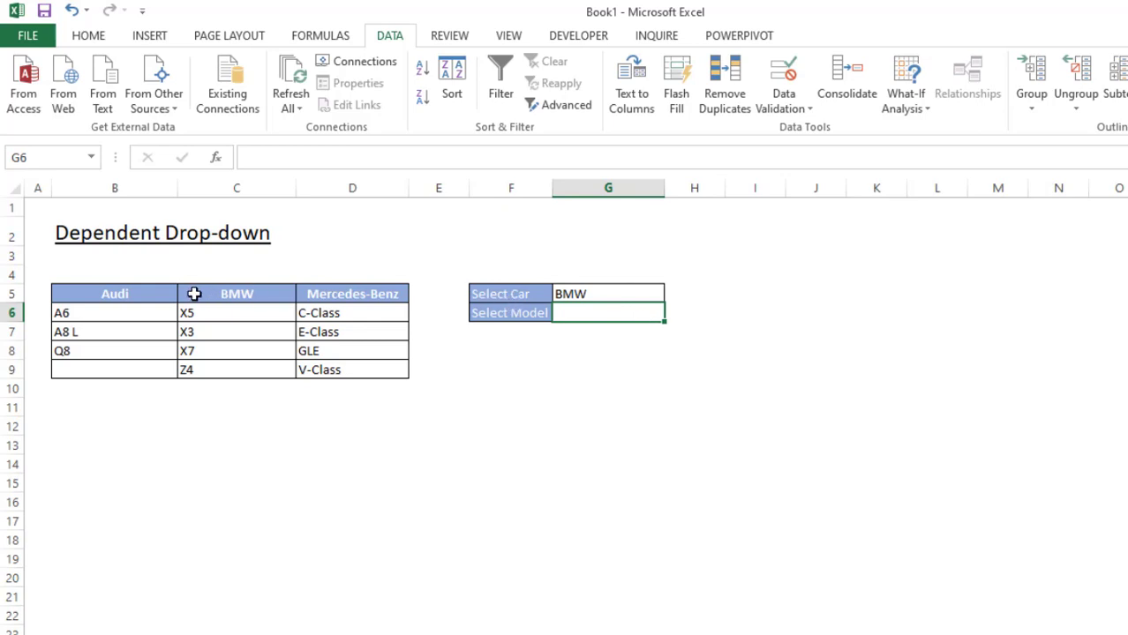
# Convert the Audi range B5:B8 into a table with headers and name it TableAudi
pyautogui.moveTo(106, 292); pyautogui.dragTo(314, 362)
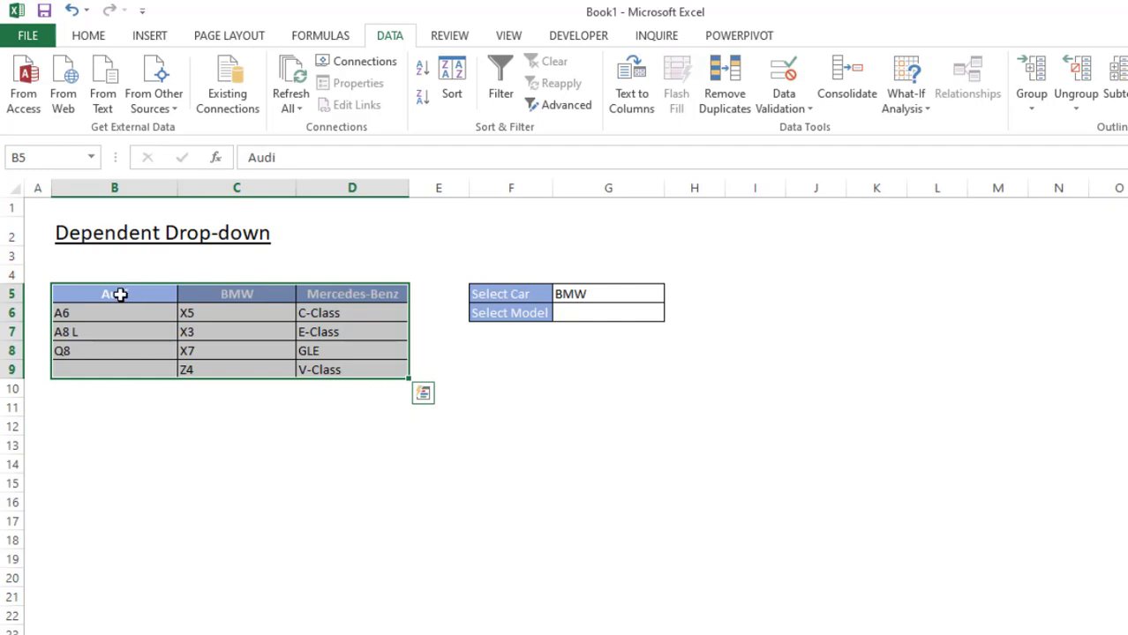
pyautogui.click(120, 294)
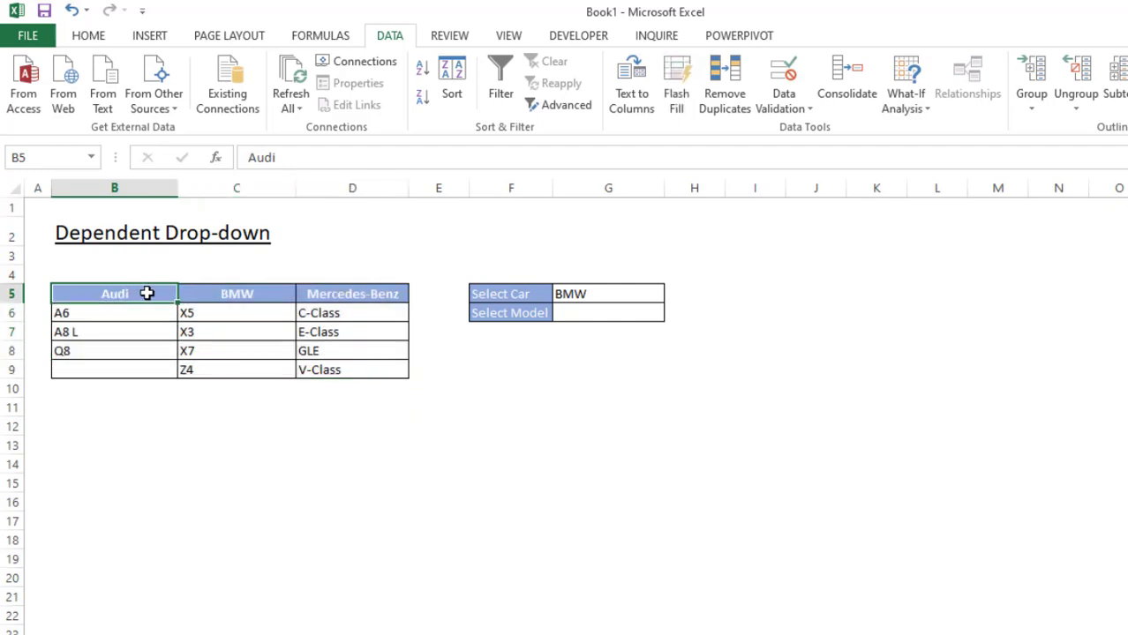
pyautogui.moveTo(146, 300); pyautogui.dragTo(141, 352)
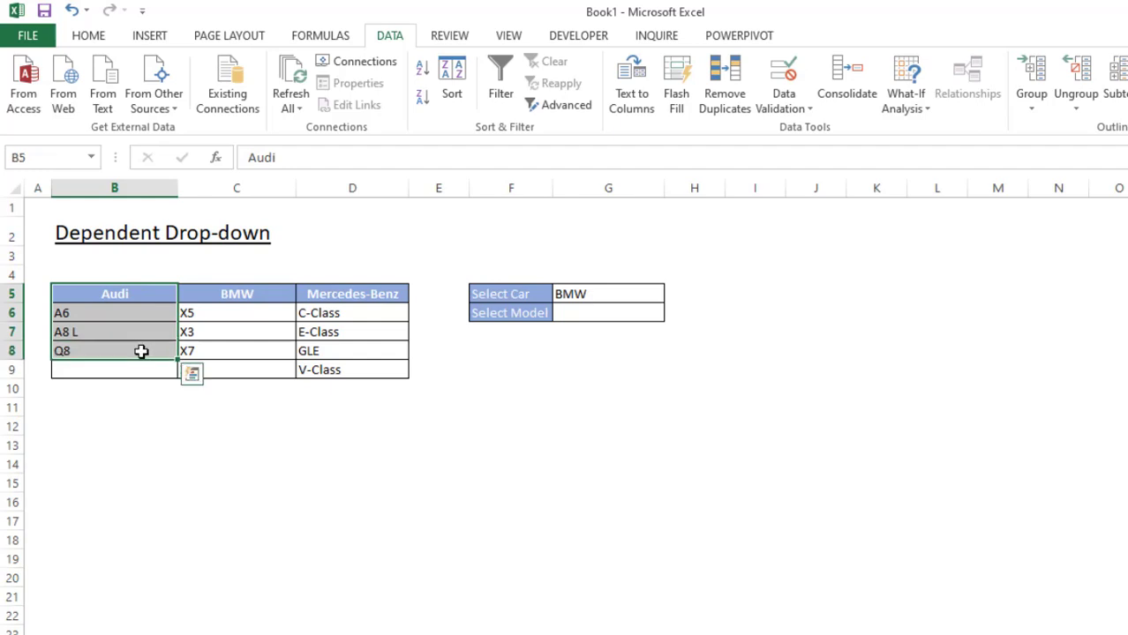
pyautogui.hotkey('ctrl', 't')
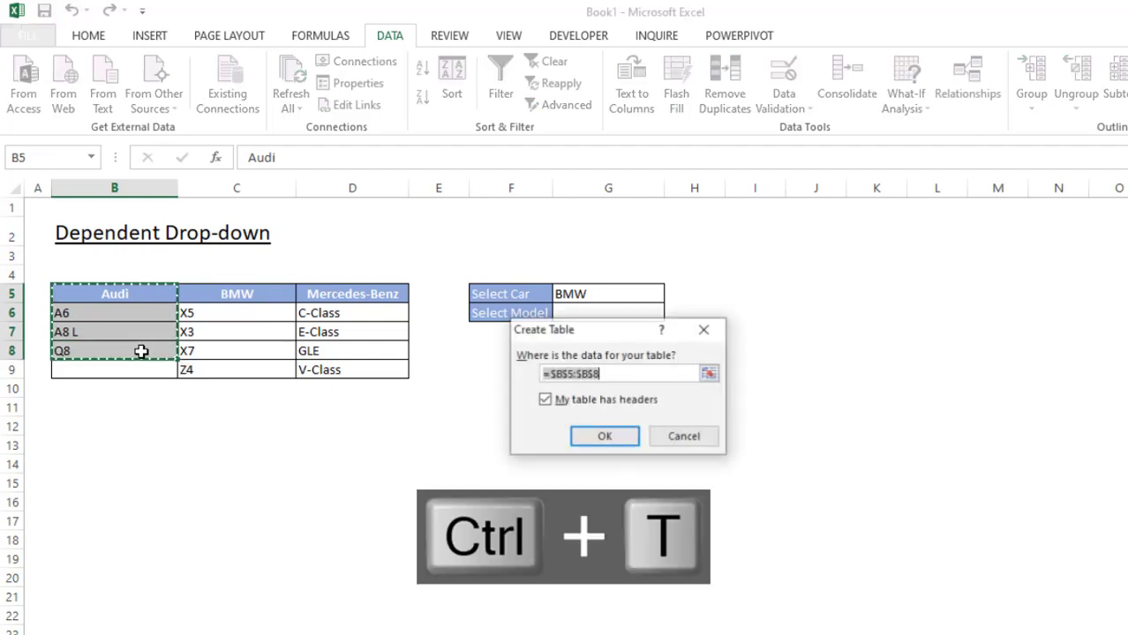
pyautogui.click(602, 438)
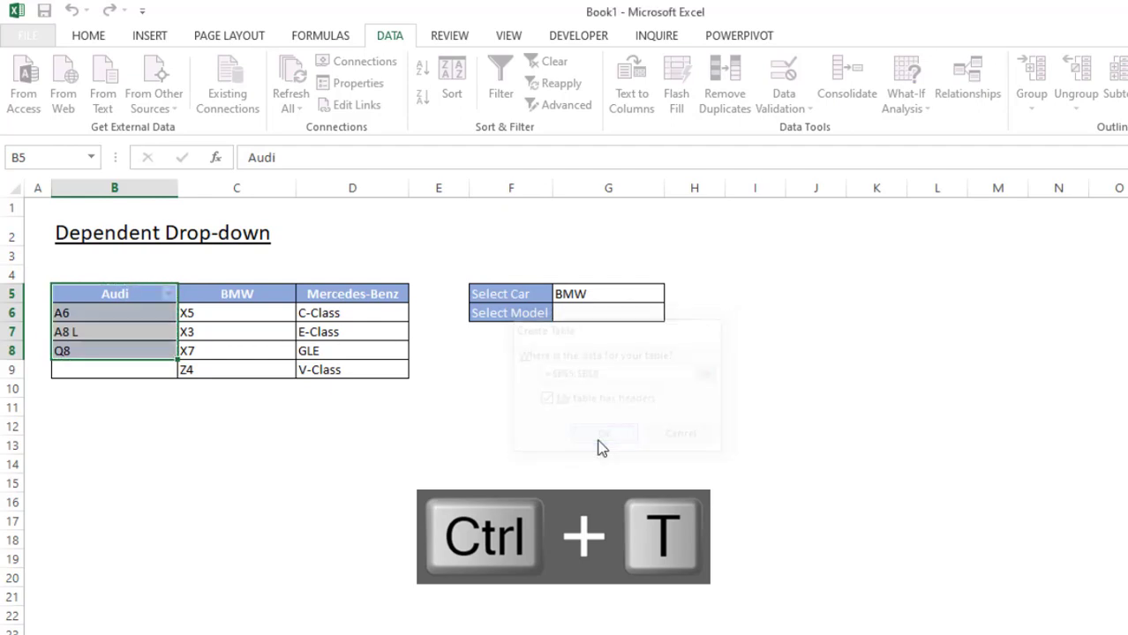
pyautogui.click(58, 82)
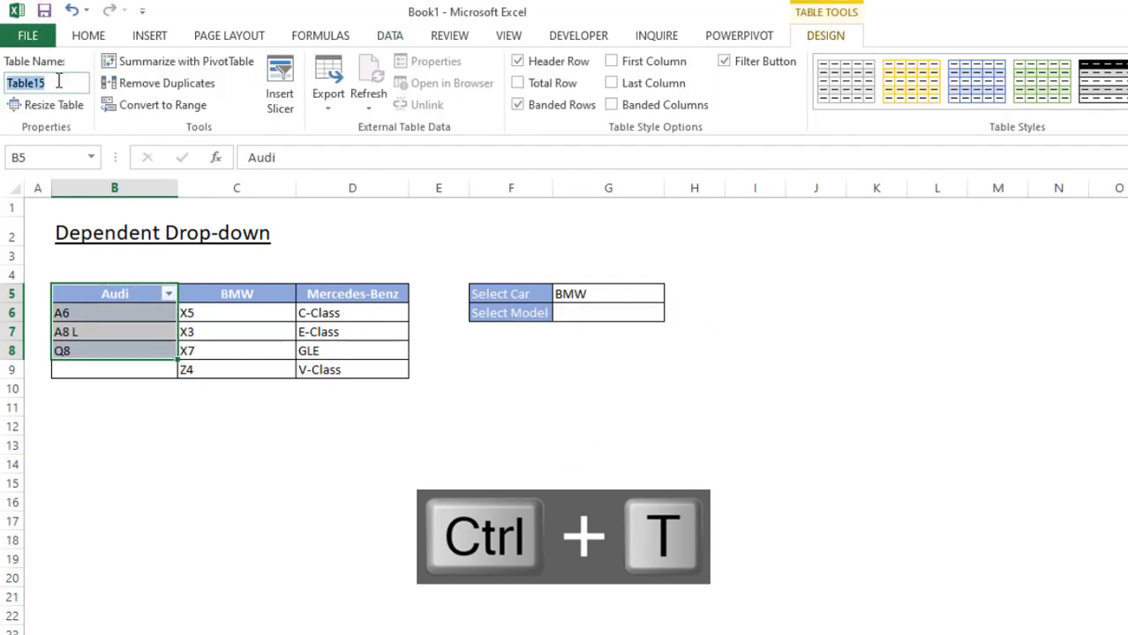
pyautogui.click(58, 82)
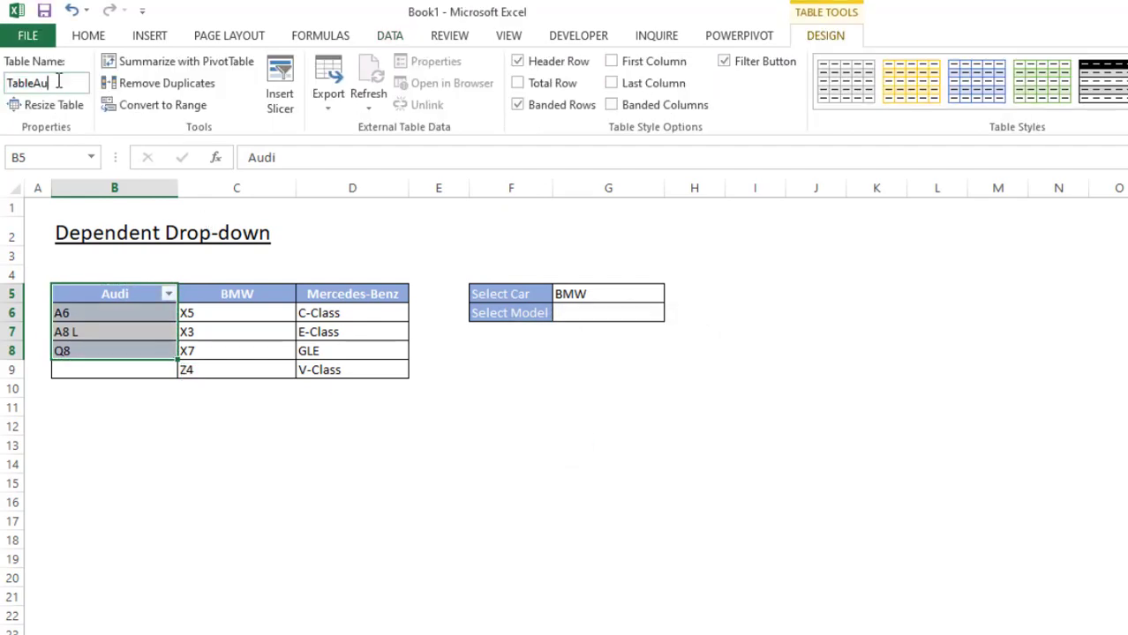
# Convert the BMW range C5:C9 into a table with headers and enter TableBmw as its table name
pyautogui.click(216, 292)
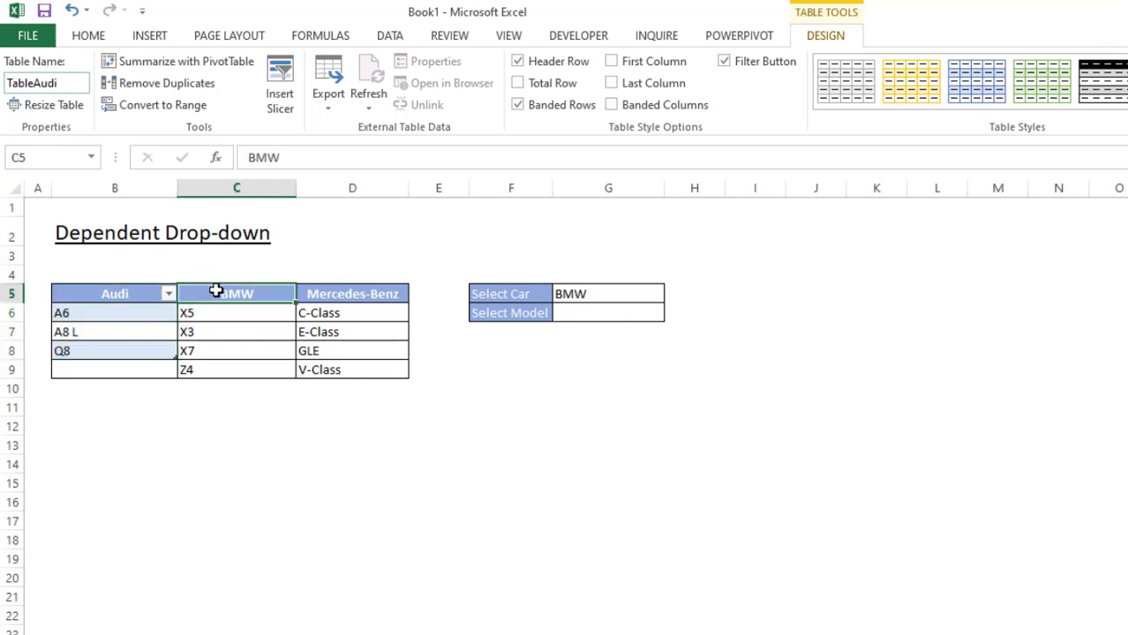
pyautogui.hotkey('ctrl', 'shift', 'Down')
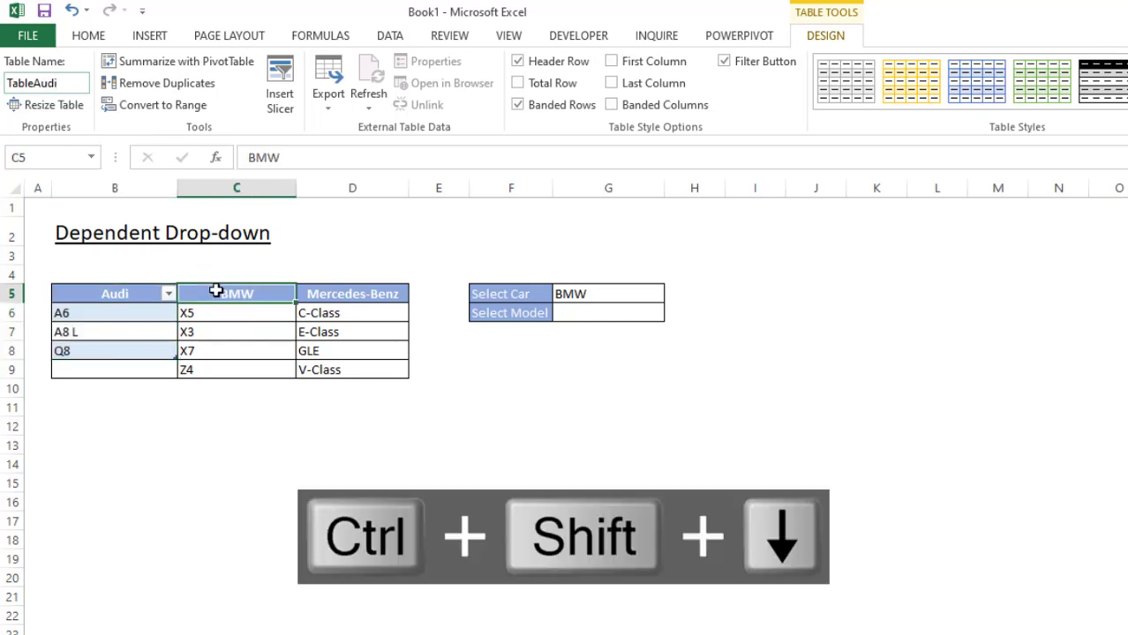
pyautogui.moveTo(216, 292); pyautogui.dragTo(217, 371)
pyautogui.hotkey('ctrl', 't')
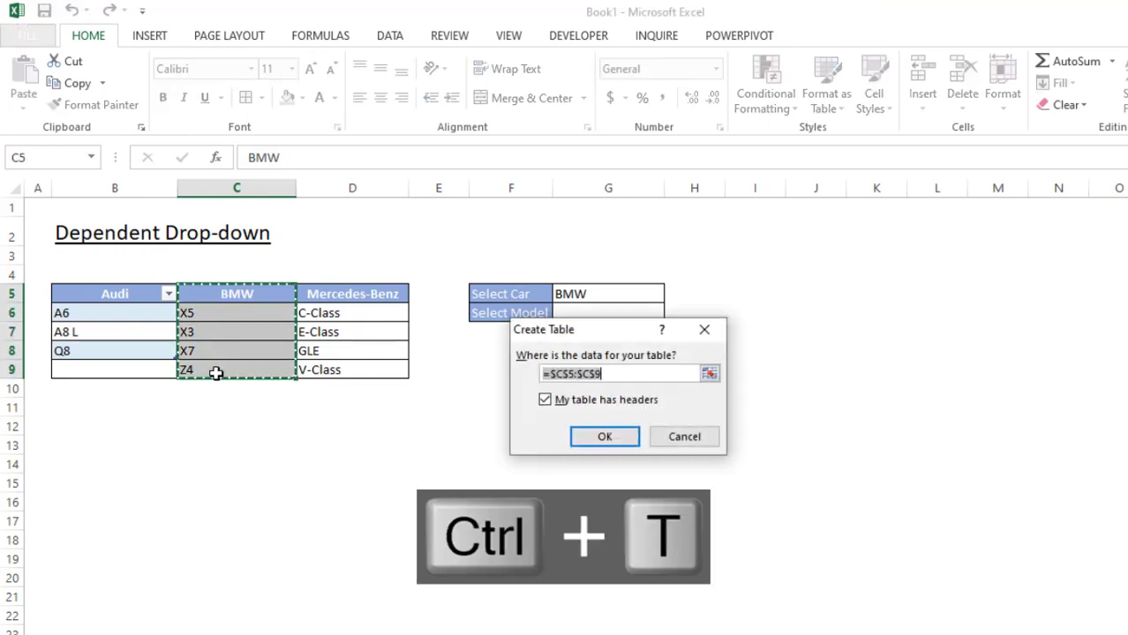
pyautogui.click(591, 438)
pyautogui.click(66, 85)
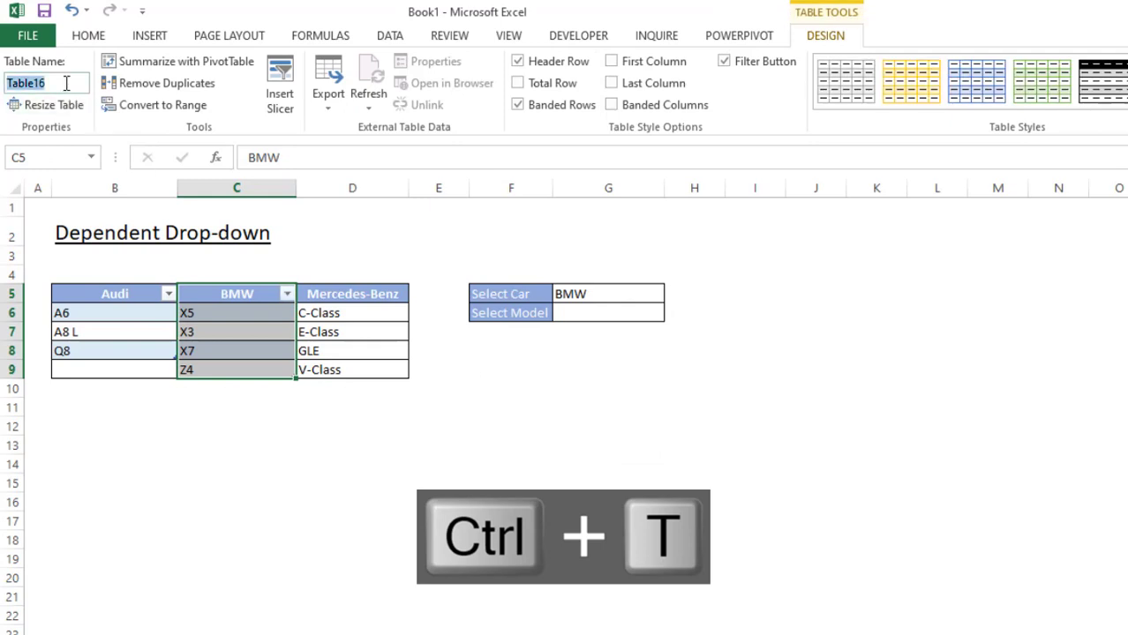
pyautogui.click(68, 86)
pyautogui.press('Left')
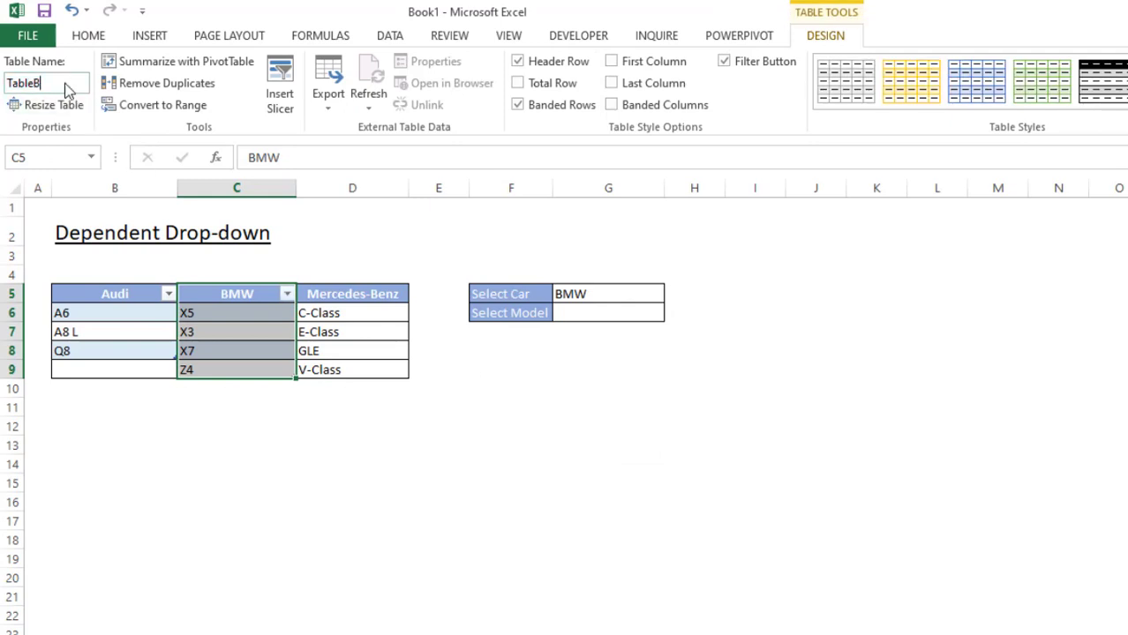
# Convert the Mercedes-Benz range D5:D9 into a table with headers and name it TableMer
pyautogui.click(319, 290)
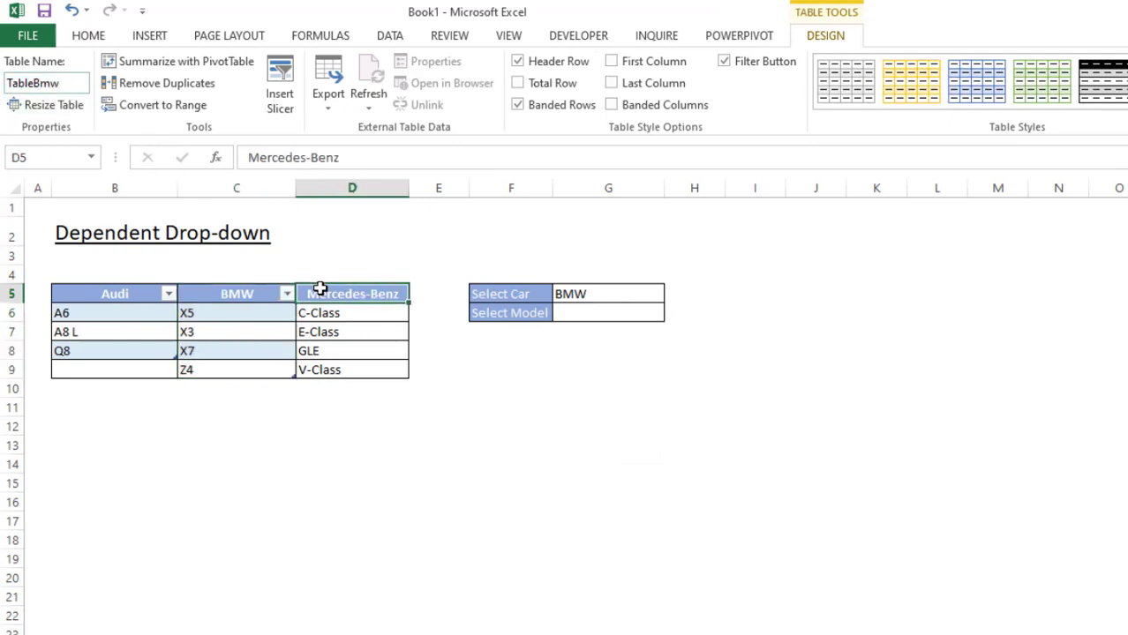
pyautogui.moveTo(320, 290); pyautogui.dragTo(322, 362)
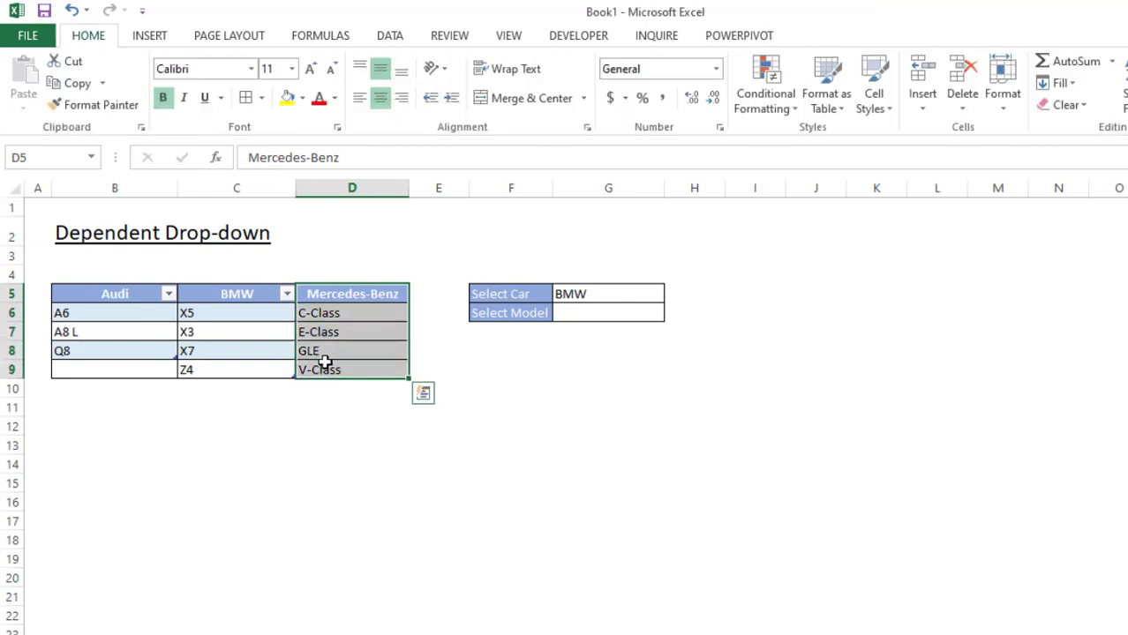
pyautogui.hotkey('ctrl', 't')
pyautogui.click(604, 436)
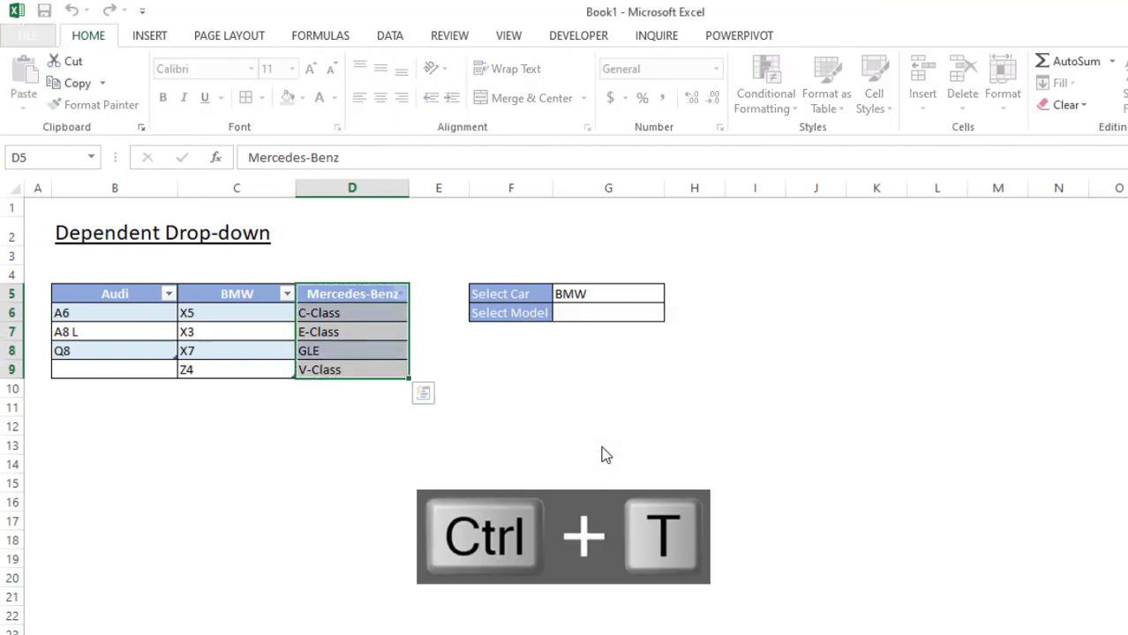
pyautogui.click(67, 85)
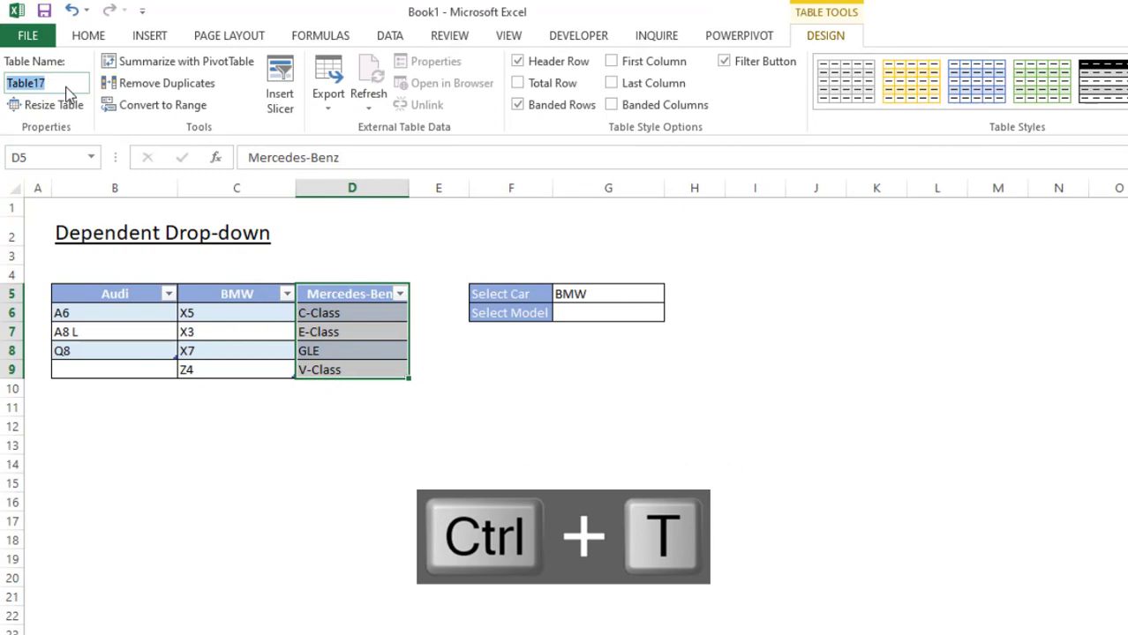
pyautogui.click(67, 87)
pyautogui.hotkey('shift', 'Left')
pyautogui.hotkey('shift', 'Left')
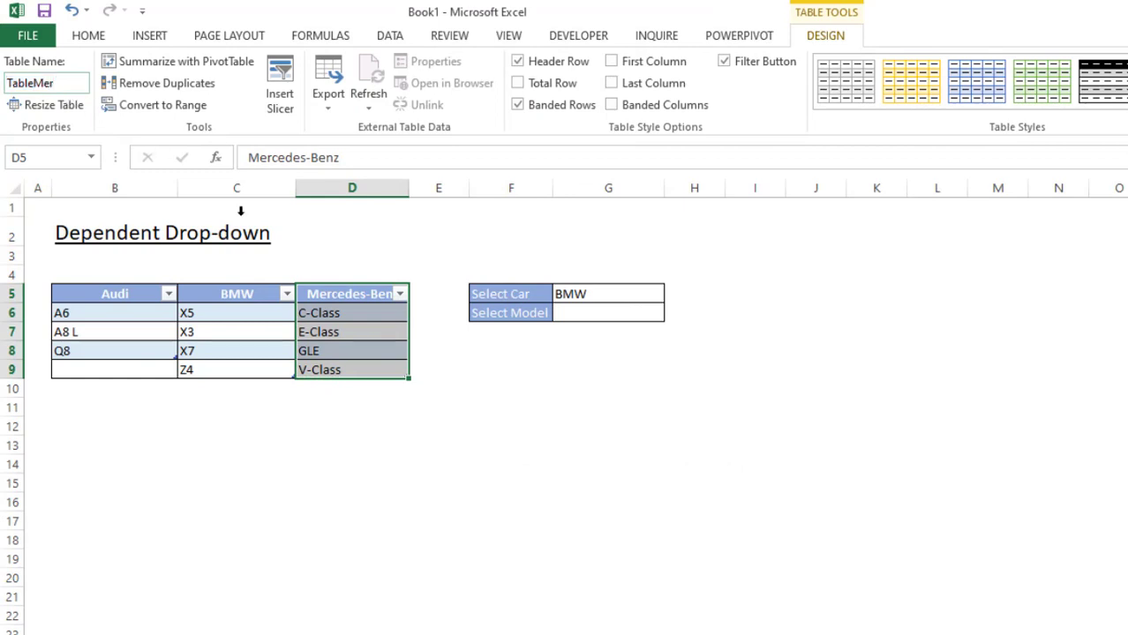
pyautogui.click(356, 313)
# Start an INDEX formula in the Select Model cell G6 that references the Audi, BMW and Mercedes-Benz table columns, separated by commas
pyautogui.click(621, 315)
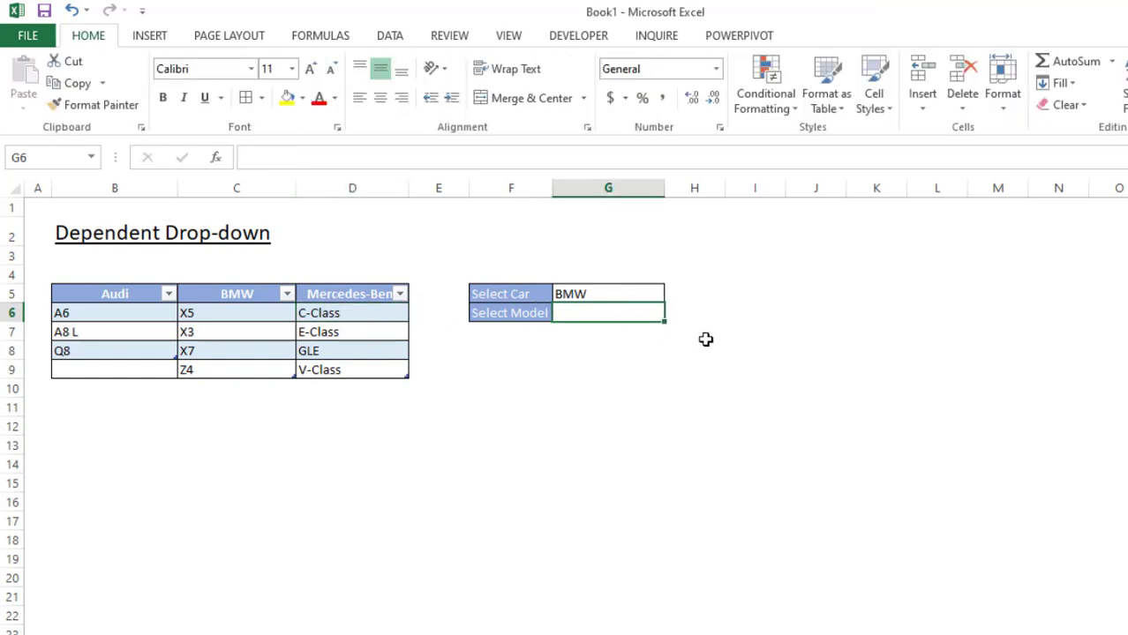
pyautogui.write('=in')
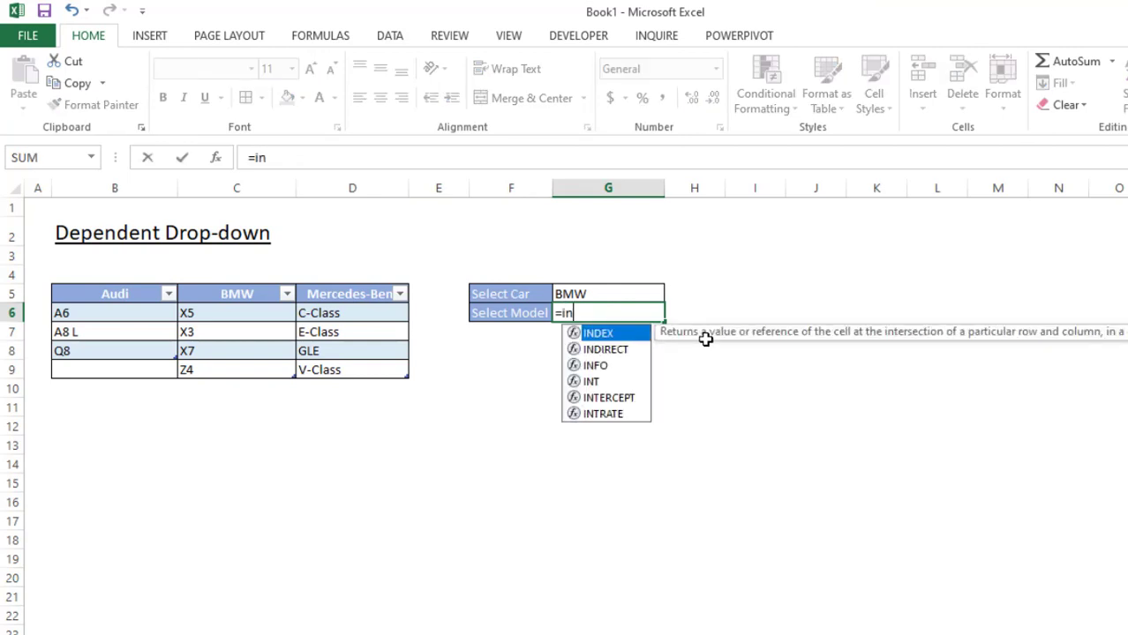
pyautogui.press('Tab')
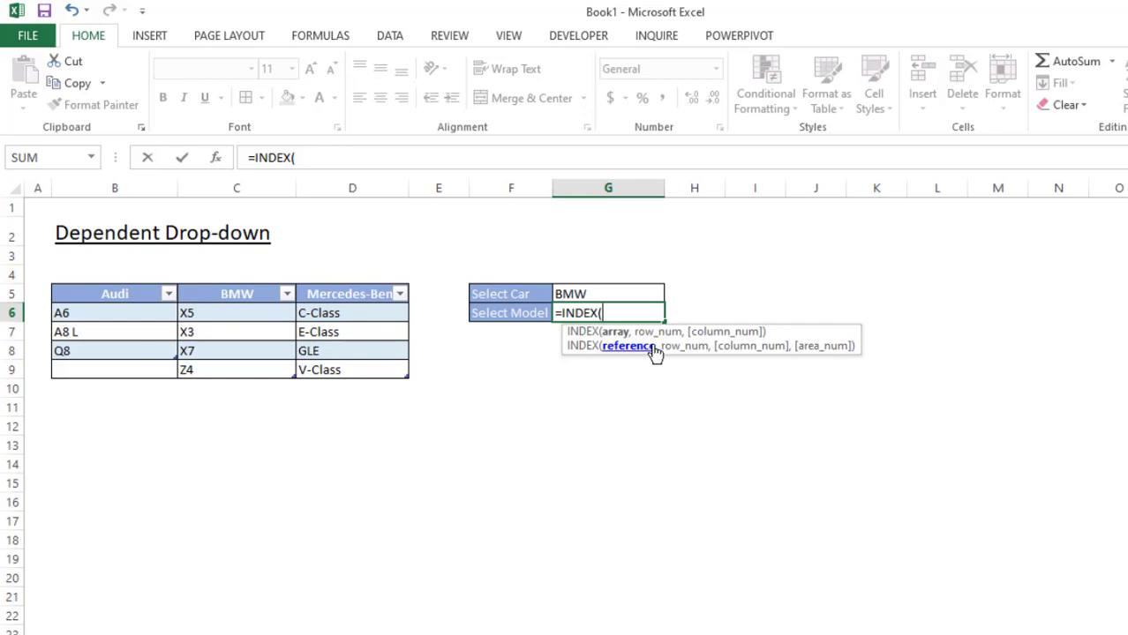
pyautogui.click(124, 283)
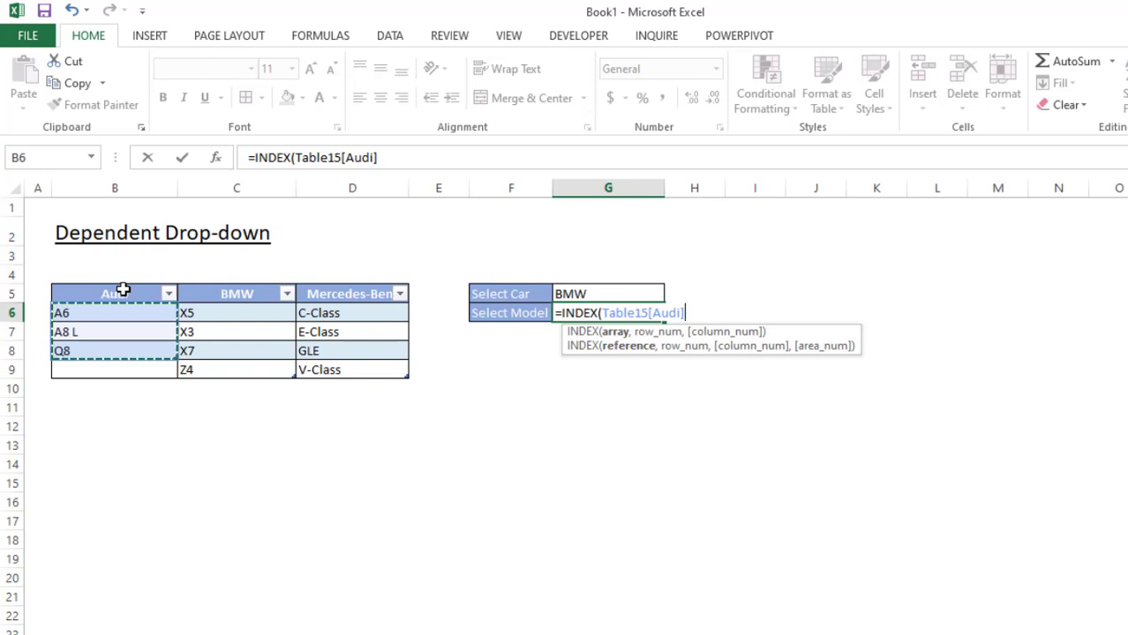
pyautogui.write(',')
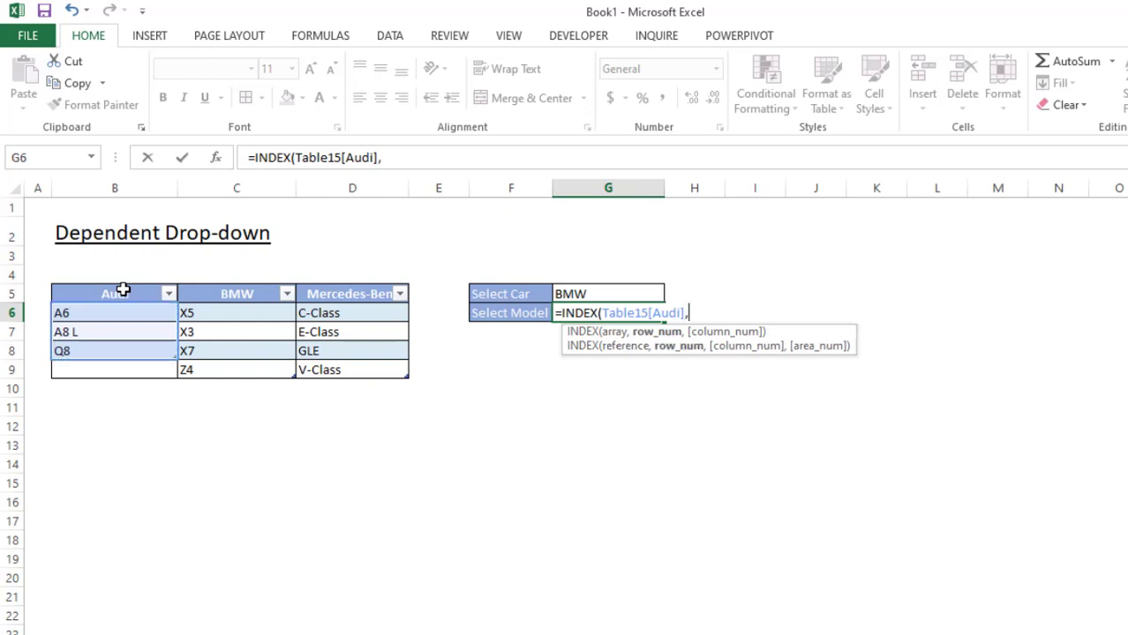
pyautogui.click(214, 280)
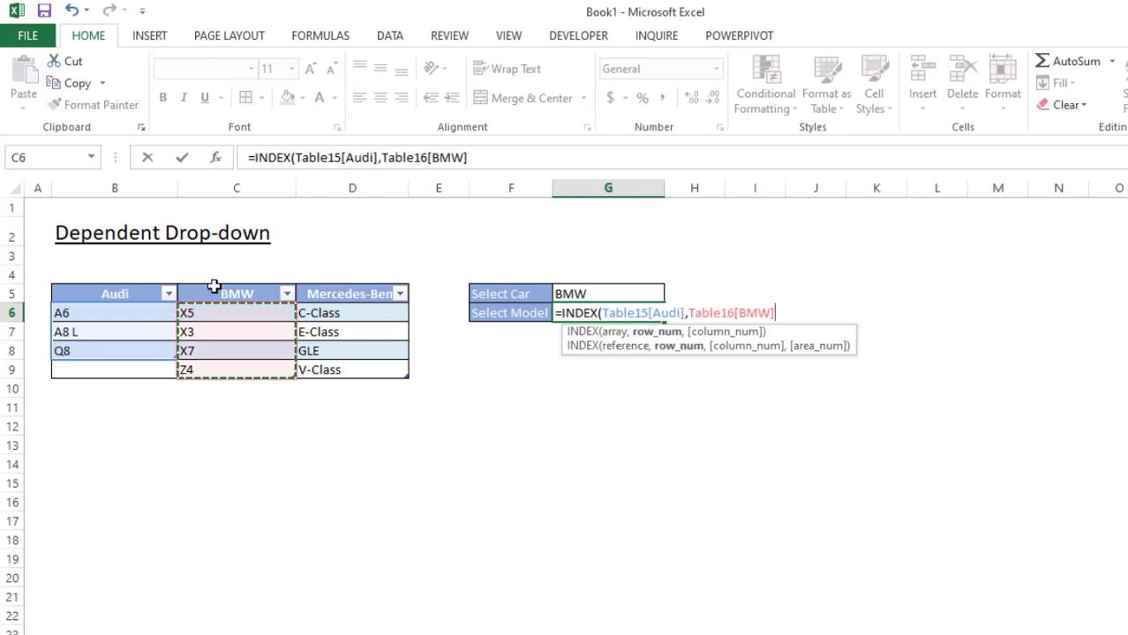
pyautogui.write(',')
pyautogui.click(346, 280)
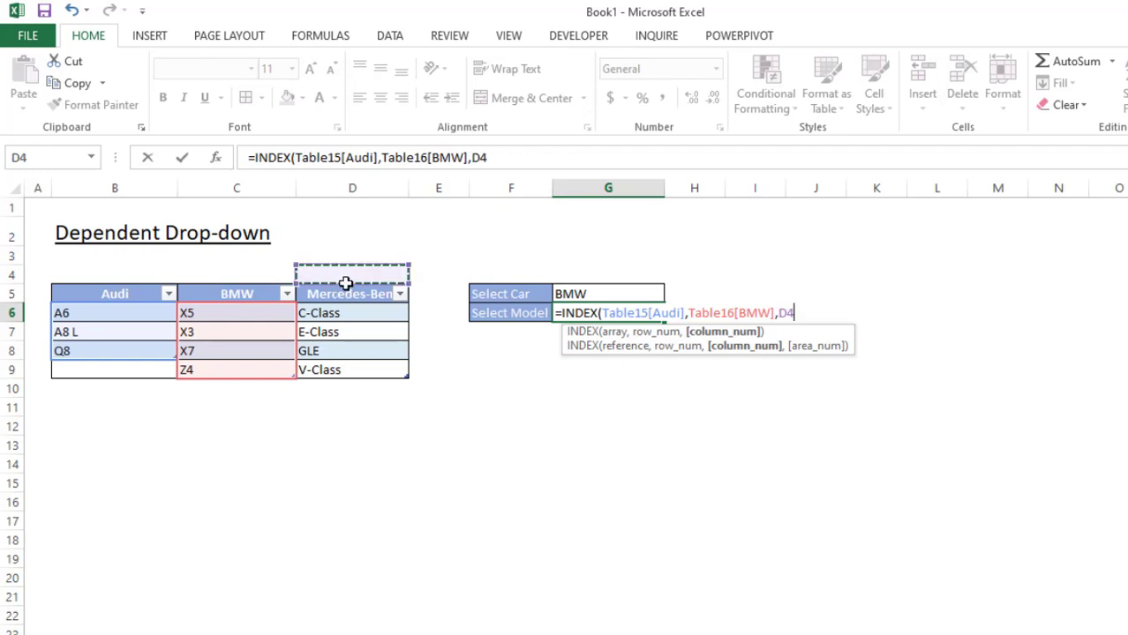
pyautogui.click(345, 284)
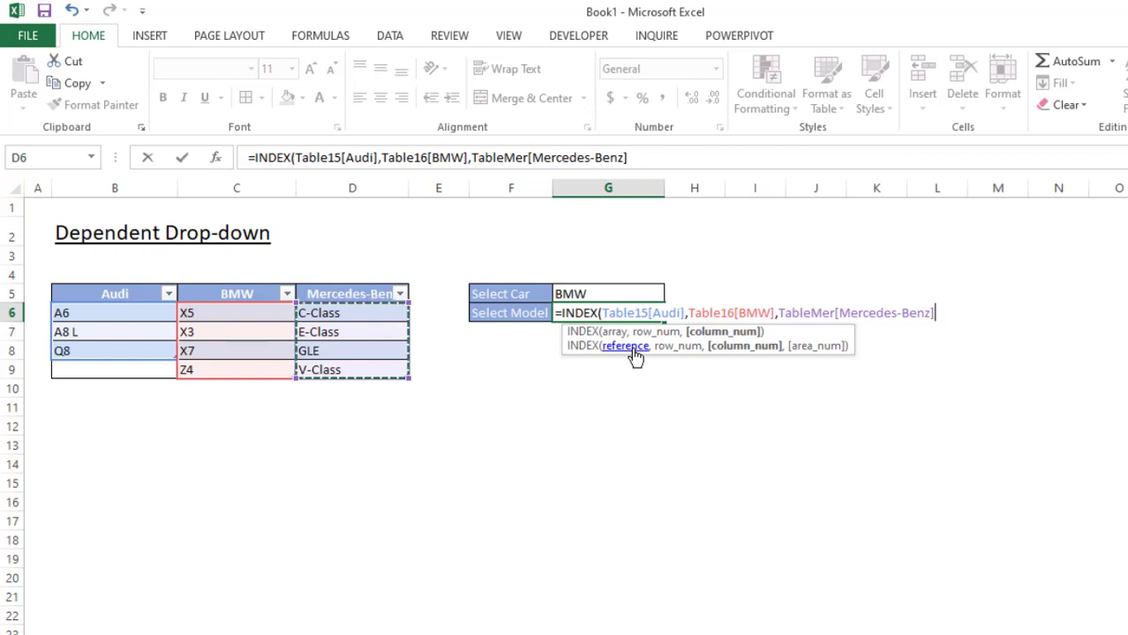
# Enclose the three column references in parentheses as INDEX's reference argument, and leave the row and column number arguments empty
pyautogui.click(297, 158)
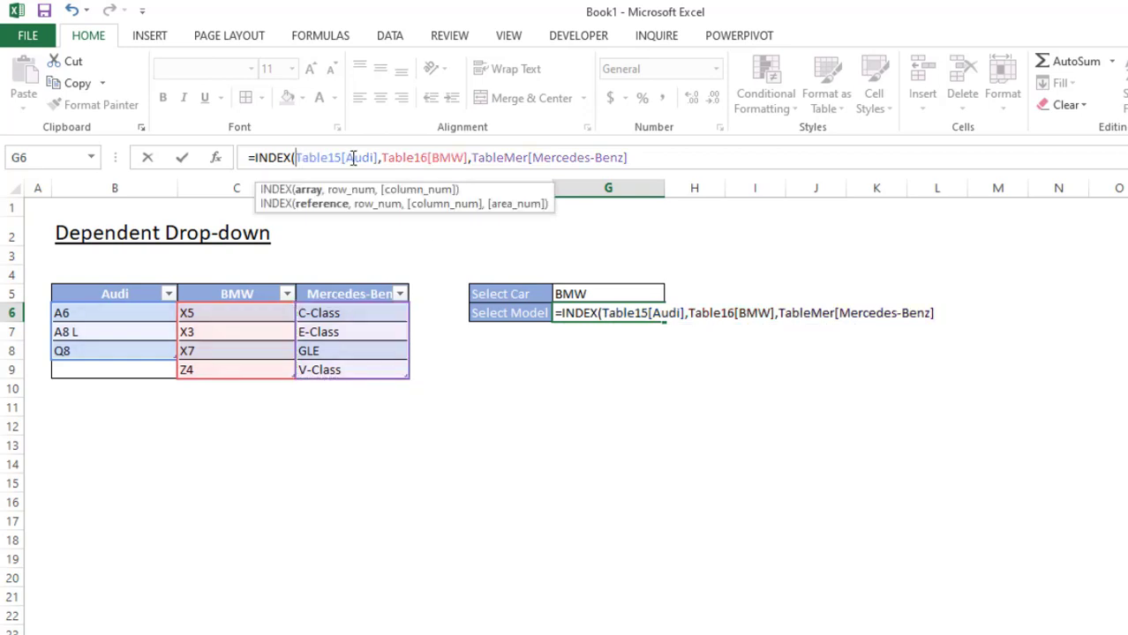
pyautogui.write('(')
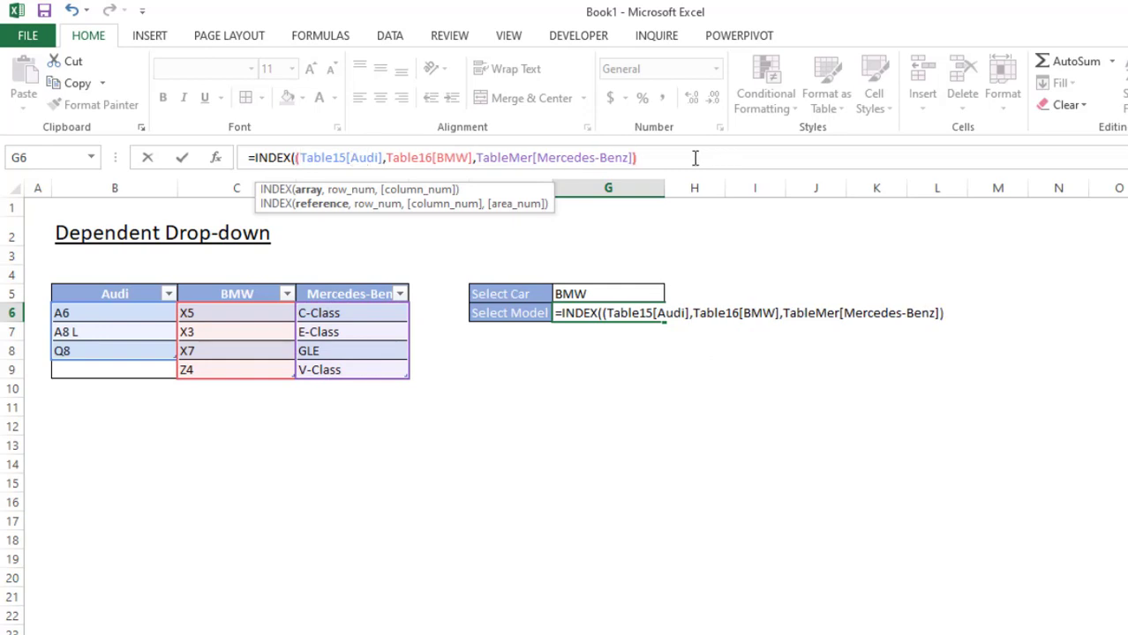
pyautogui.write(',')
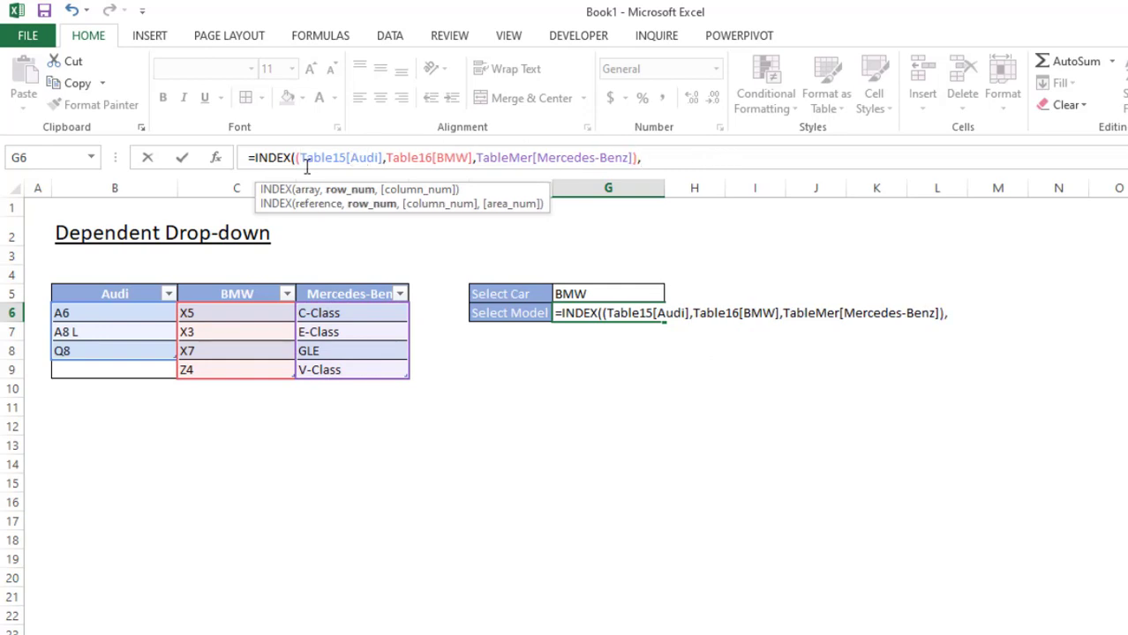
pyautogui.press('BackSpace')
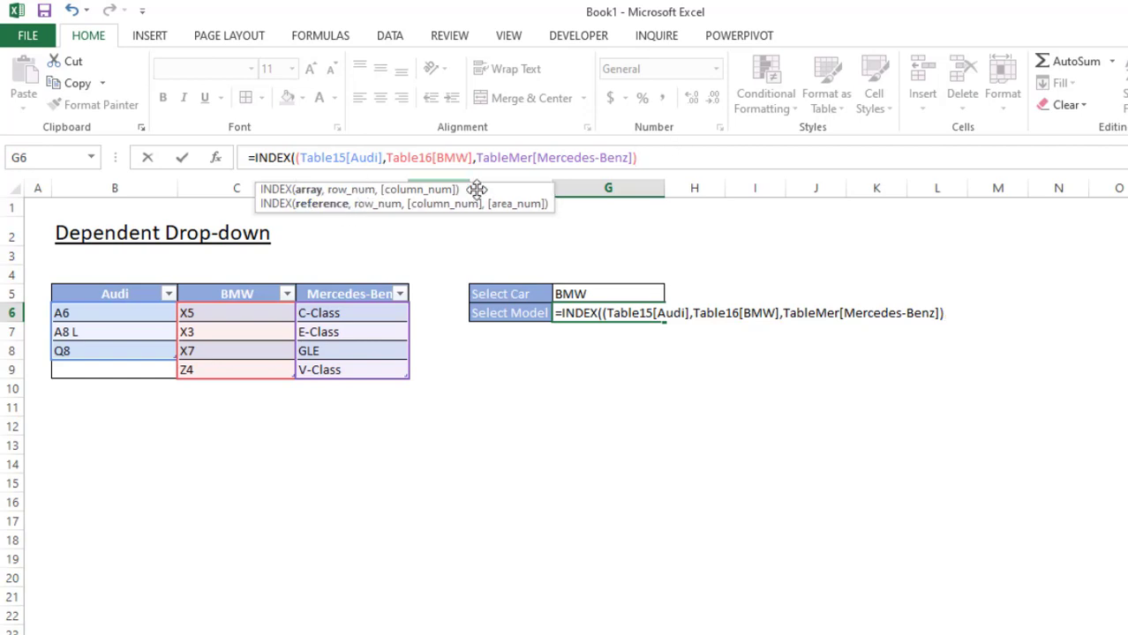
pyautogui.write(',')
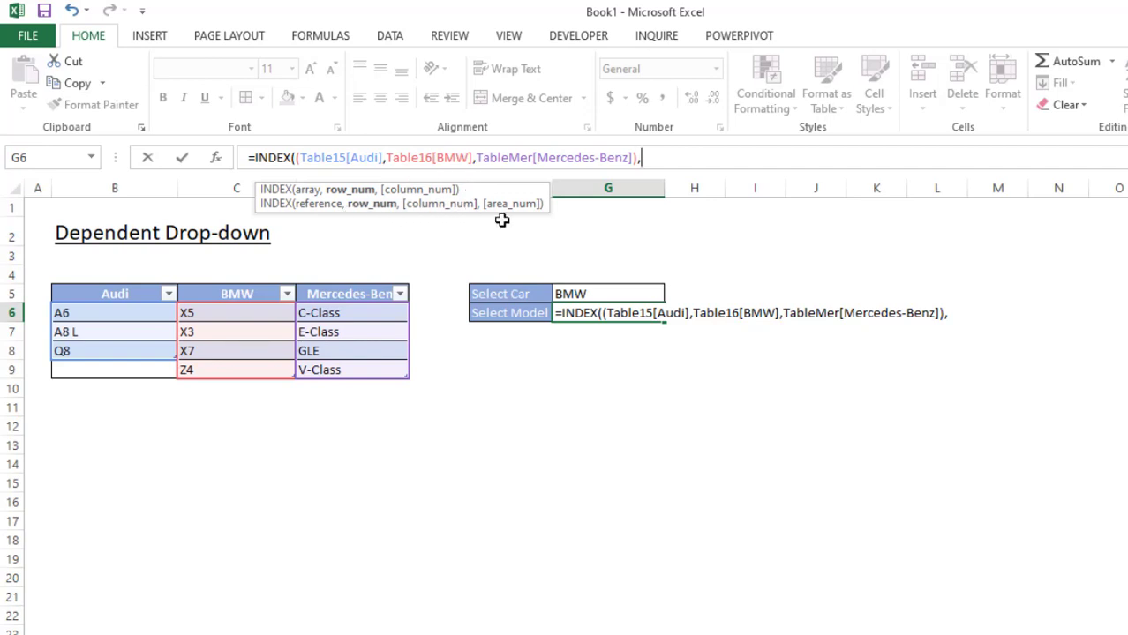
pyautogui.write(',')
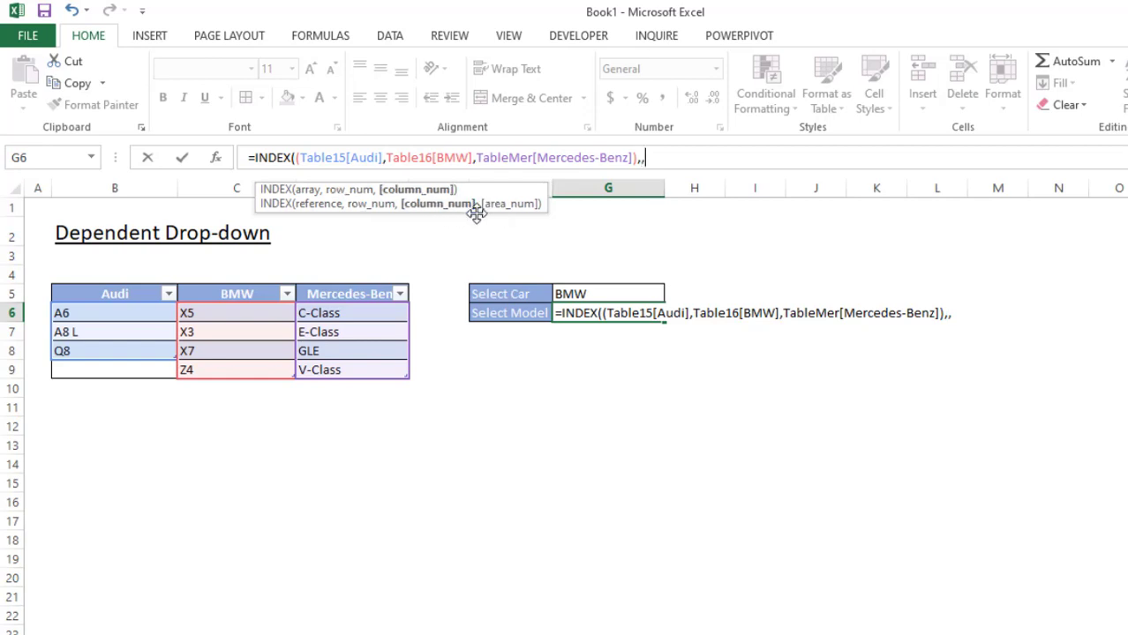
pyautogui.write(',')
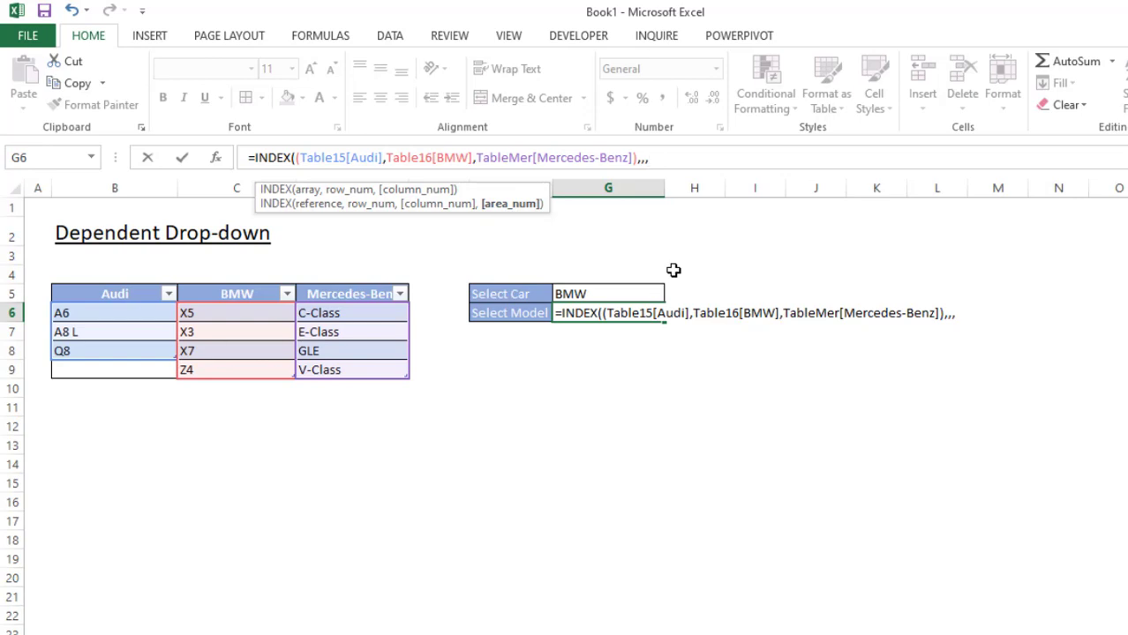
# Complete the G6 formula with MATCH($G$5,$B$5:$D$5,0) as the area number, and reselect the cell
pyautogui.write('ma')
pyautogui.press('Tab')
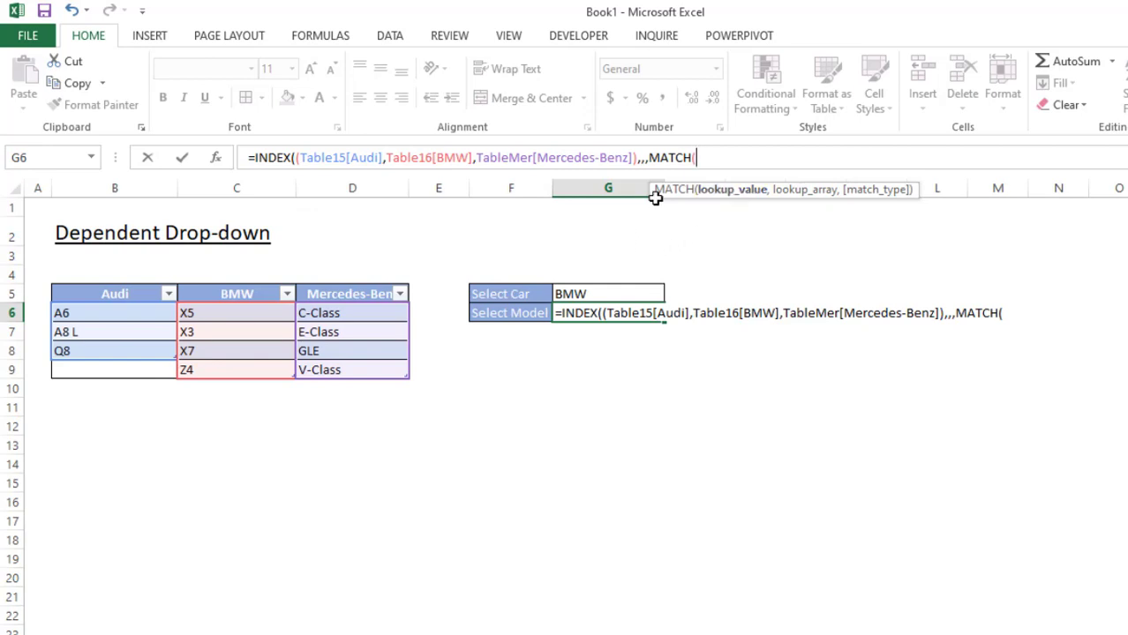
pyautogui.click(587, 293)
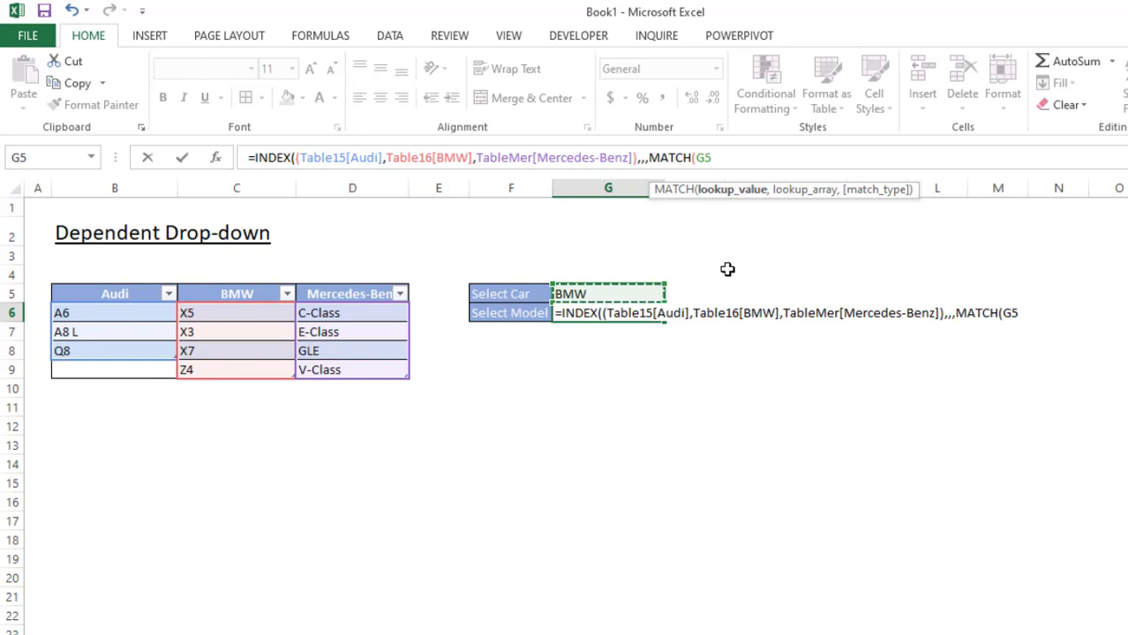
pyautogui.press('F4')
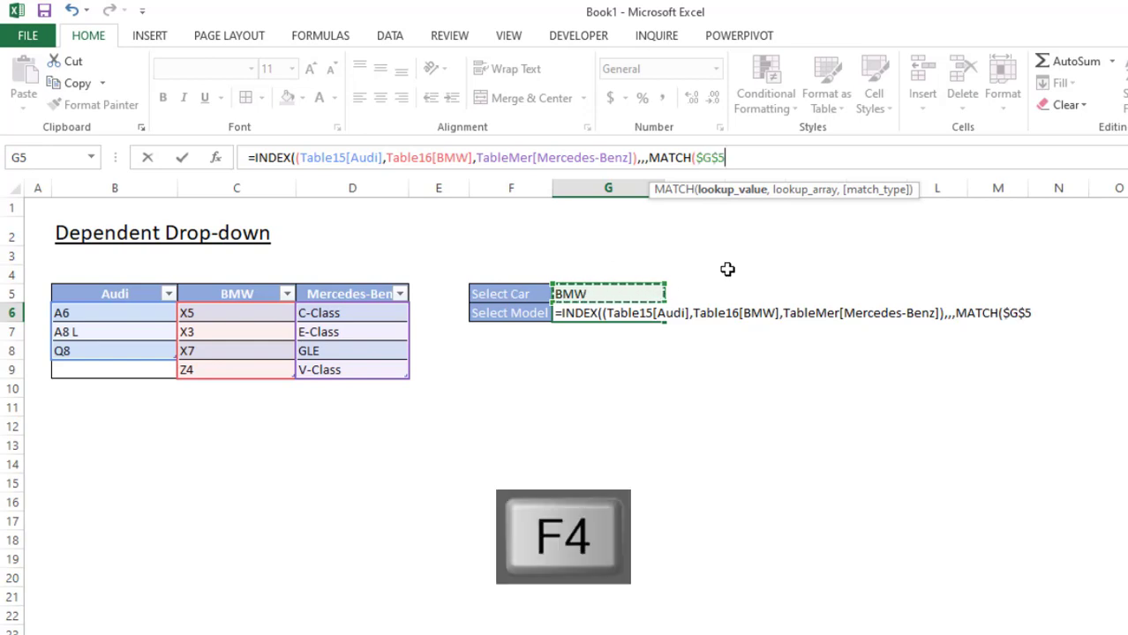
pyautogui.write(',')
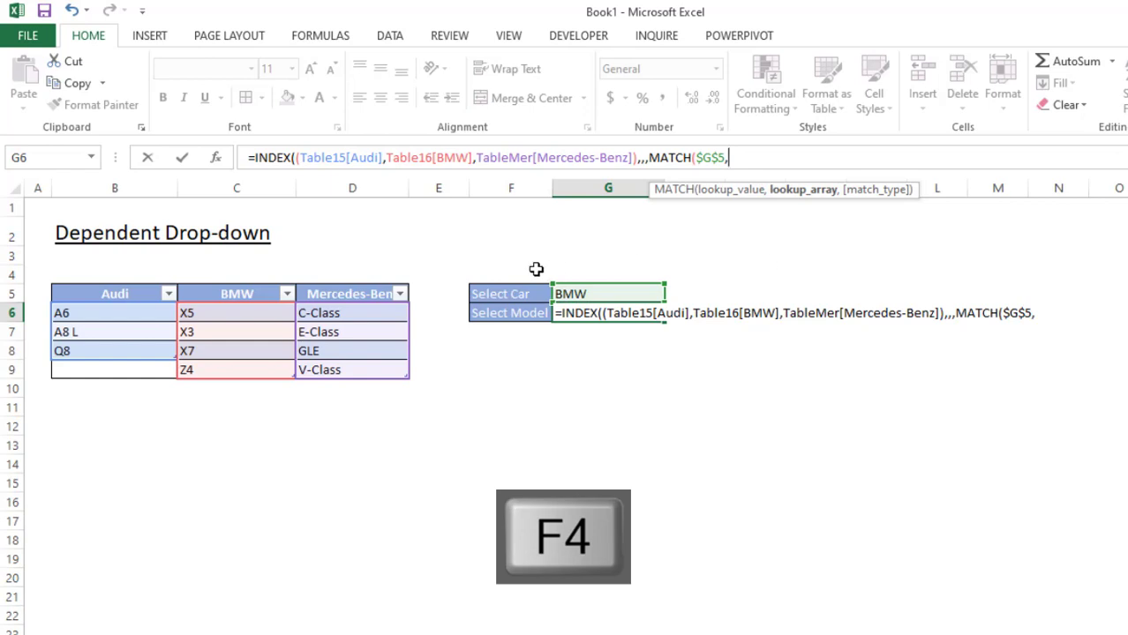
pyautogui.moveTo(113, 295); pyautogui.dragTo(307, 294)
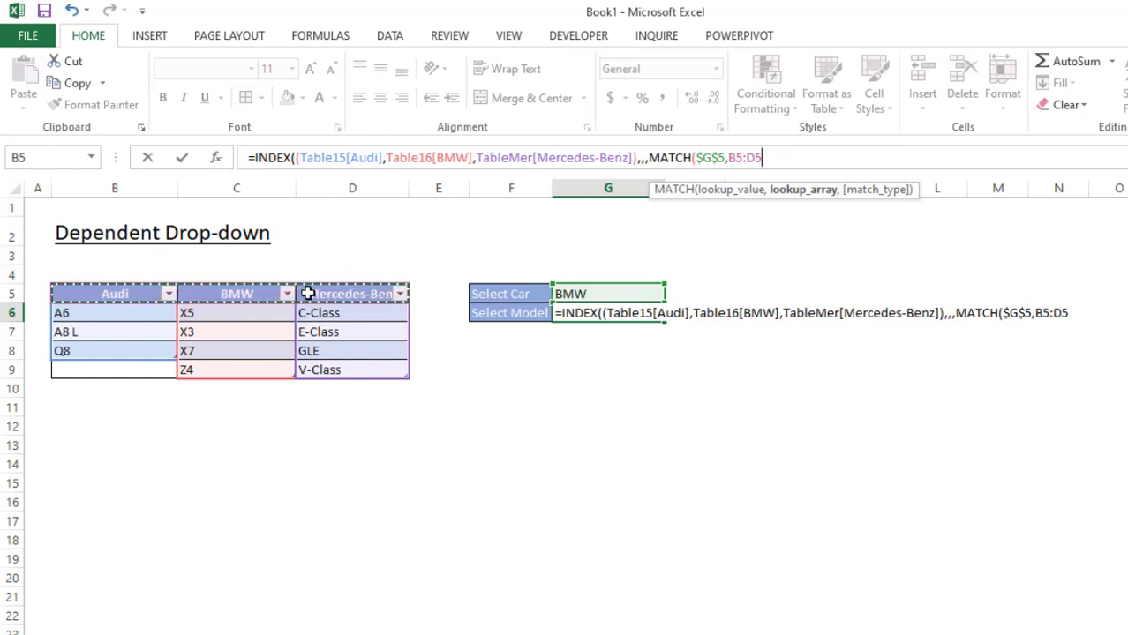
pyautogui.press('F4')
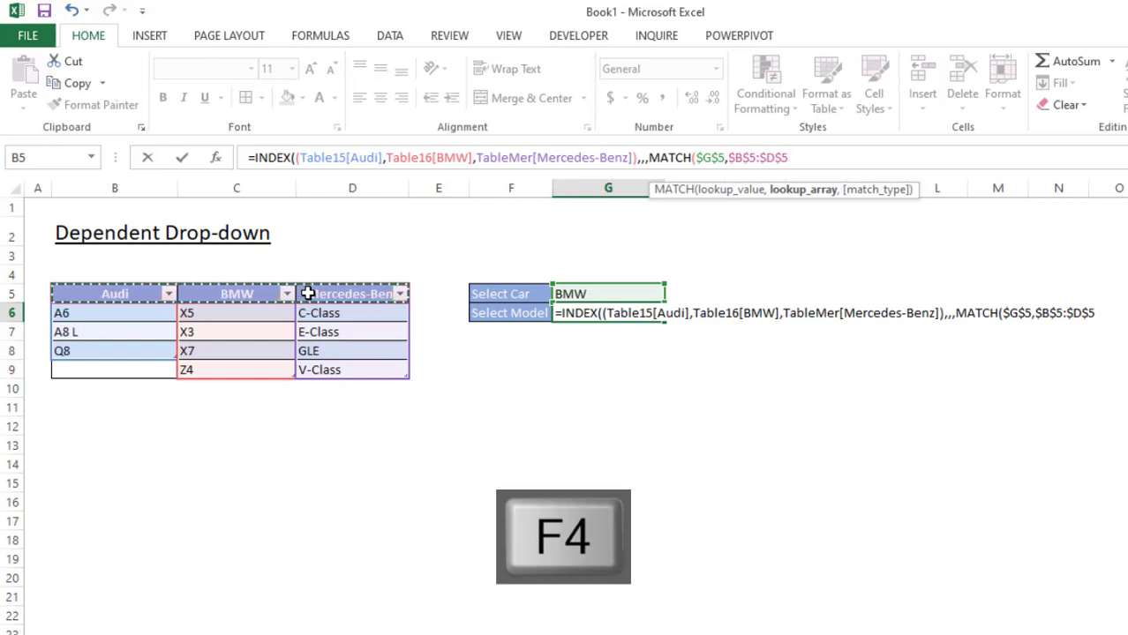
pyautogui.write(',')
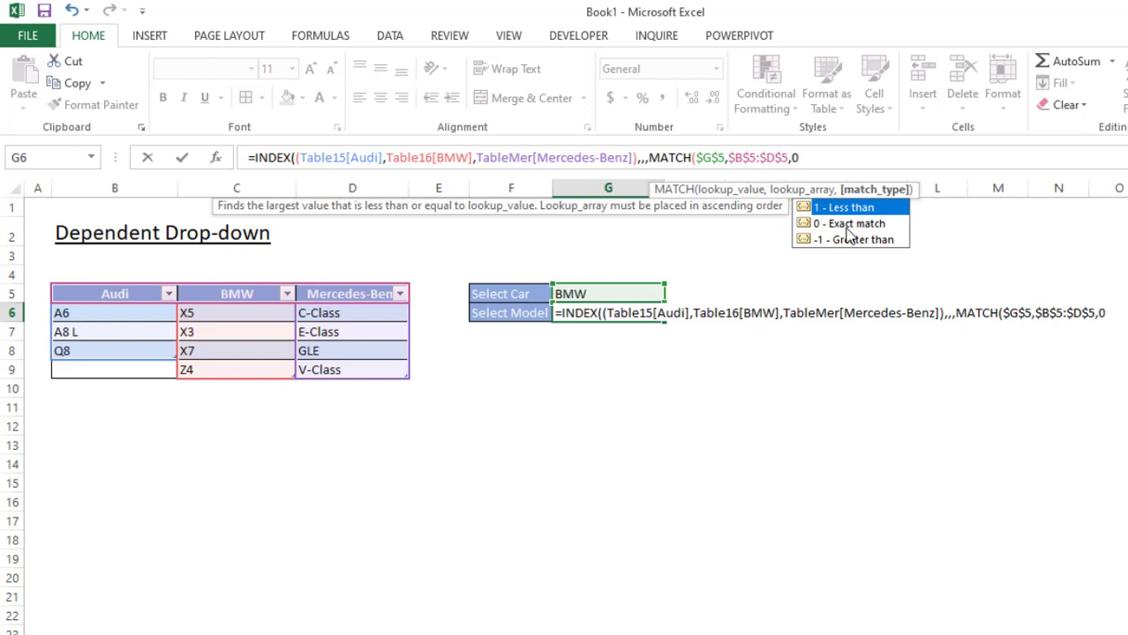
pyautogui.write('0))')
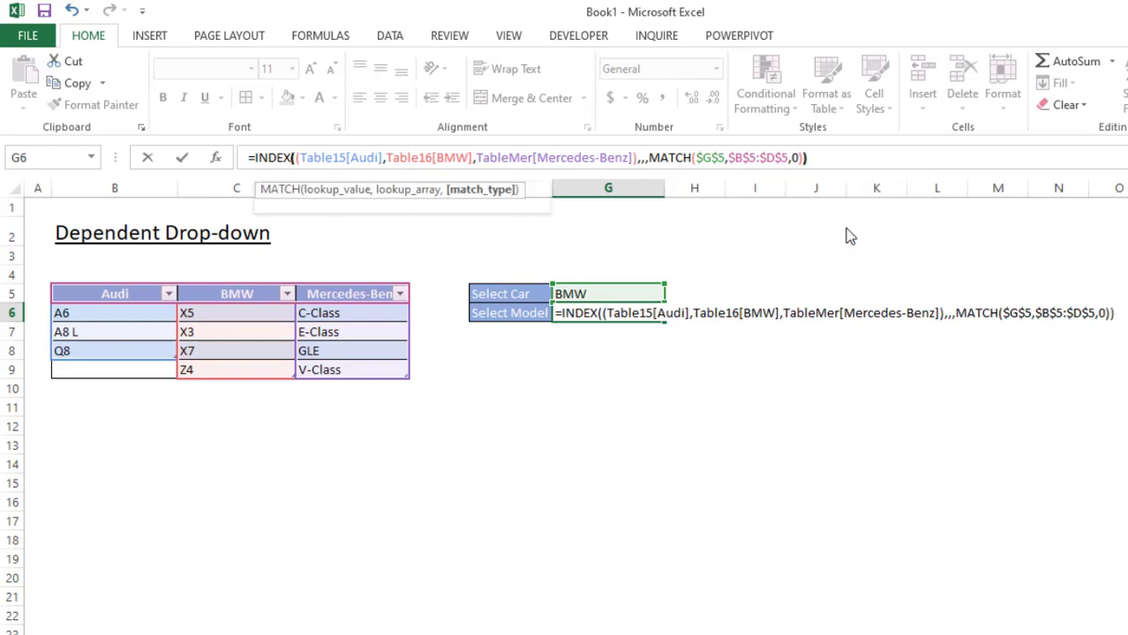
pyautogui.press('Return')
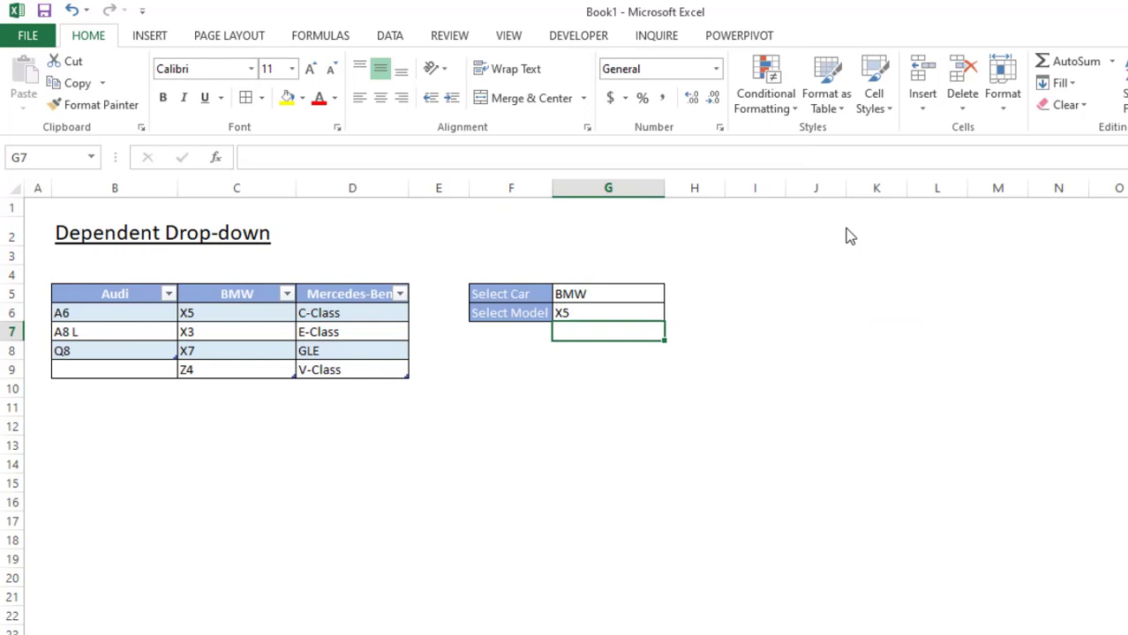
pyautogui.click(600, 315)
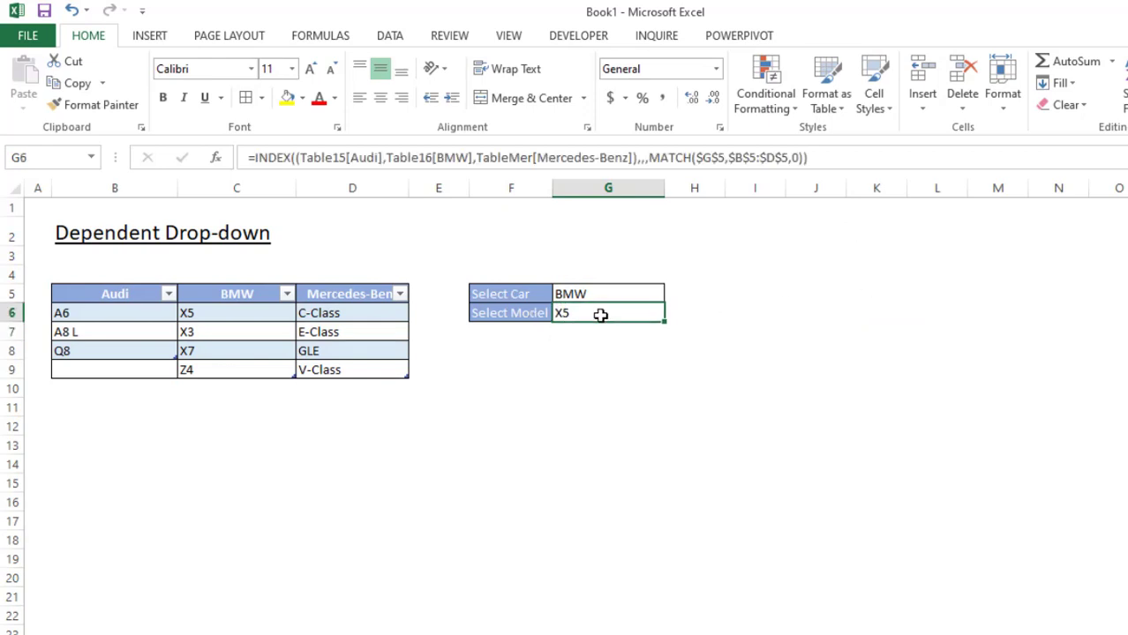
# Choose Audi as the Select Car value in G5 and reselect the Select Model cell G6
pyautogui.click(627, 295)
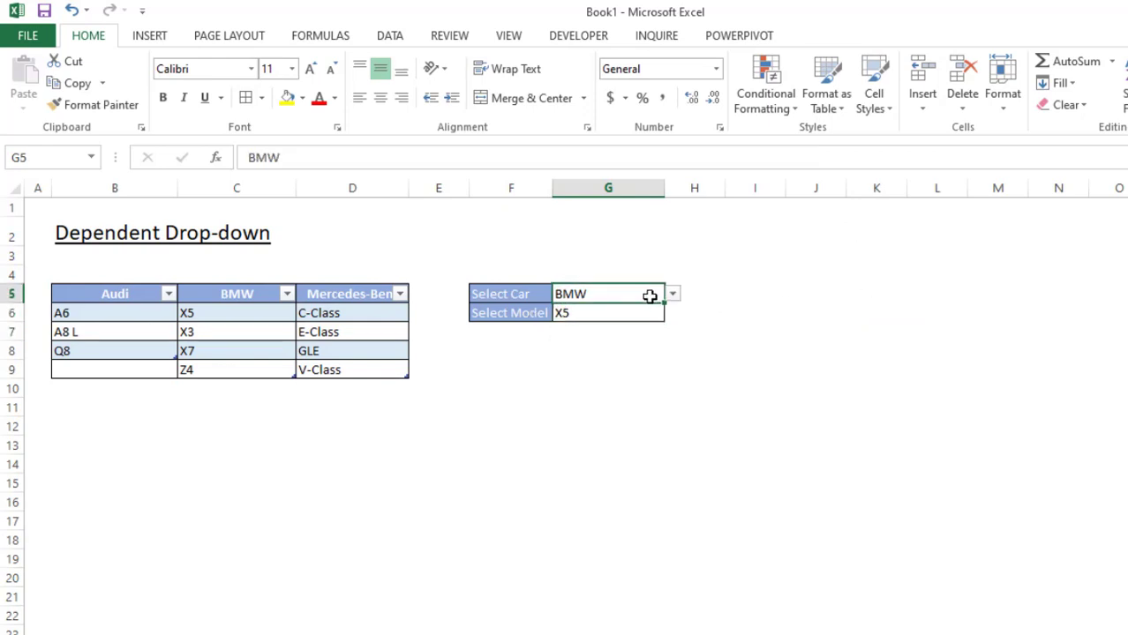
pyautogui.click(672, 295)
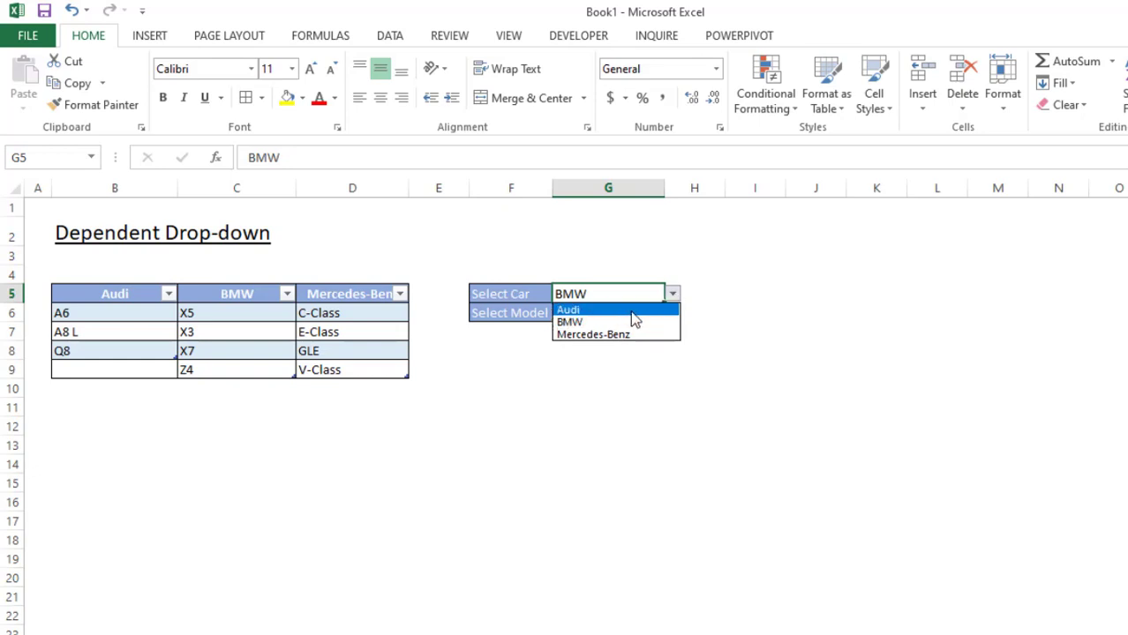
pyautogui.click(631, 311)
pyautogui.click(637, 314)
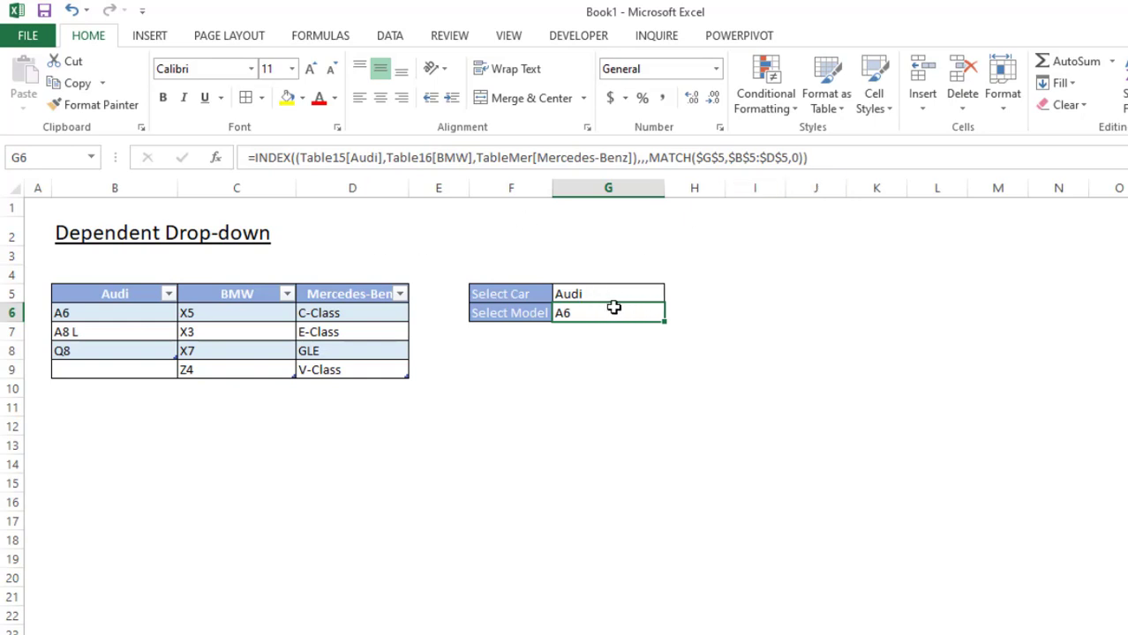
# Copy the full INDEX/MATCH formula text from G6 without changing the cell
pyautogui.moveTo(821, 157); pyautogui.dragTo(122, 151)
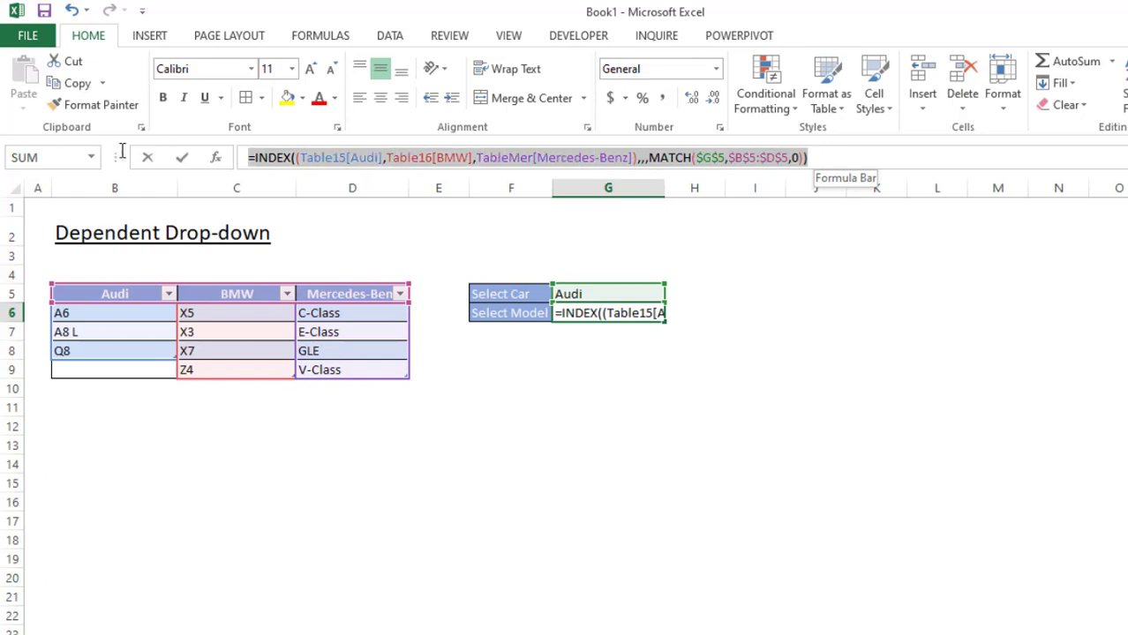
pyautogui.hotkey('ctrl', 'c')
pyautogui.press('Escape')
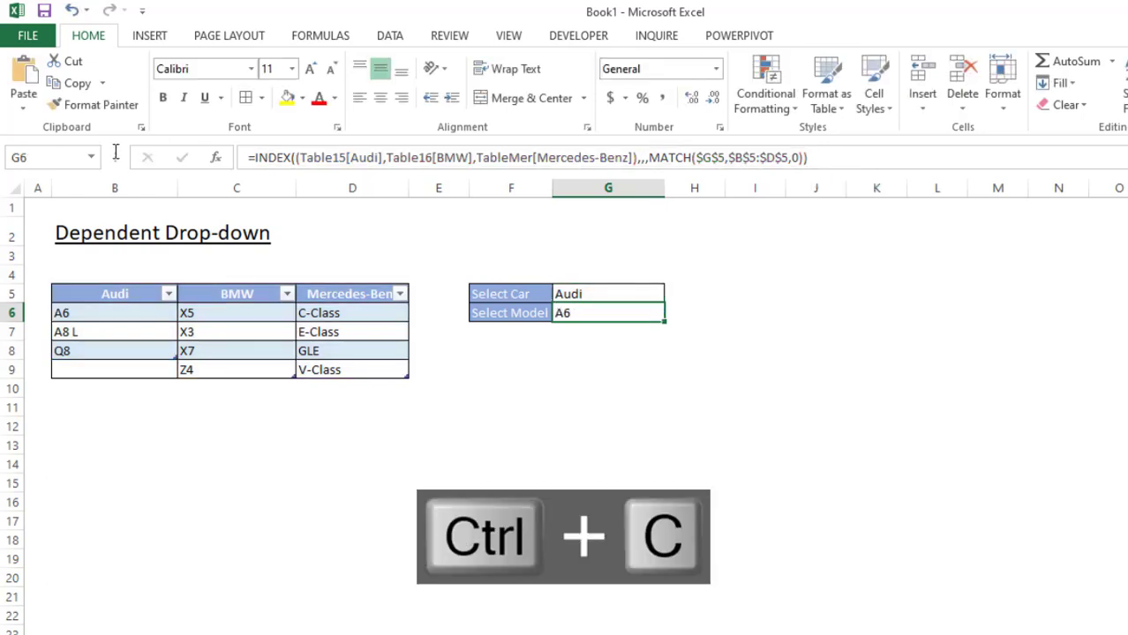
# Try to apply List data validation to G6 with the copied INDEX formula as its source
pyautogui.click(383, 35)
pyautogui.click(785, 106)
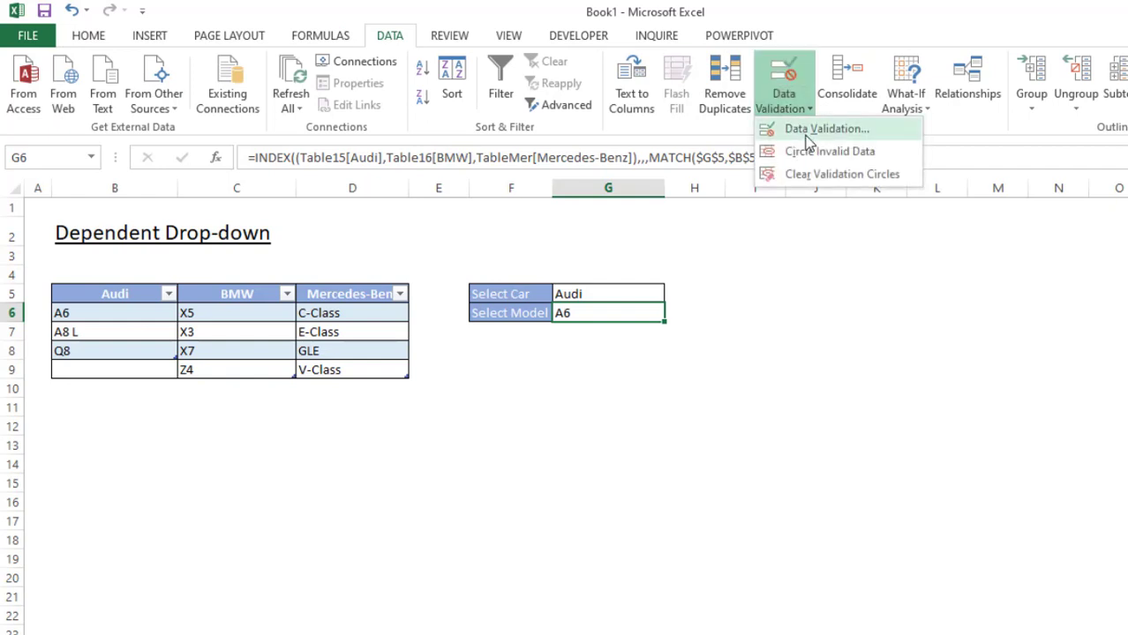
pyautogui.click(807, 130)
pyautogui.click(585, 344)
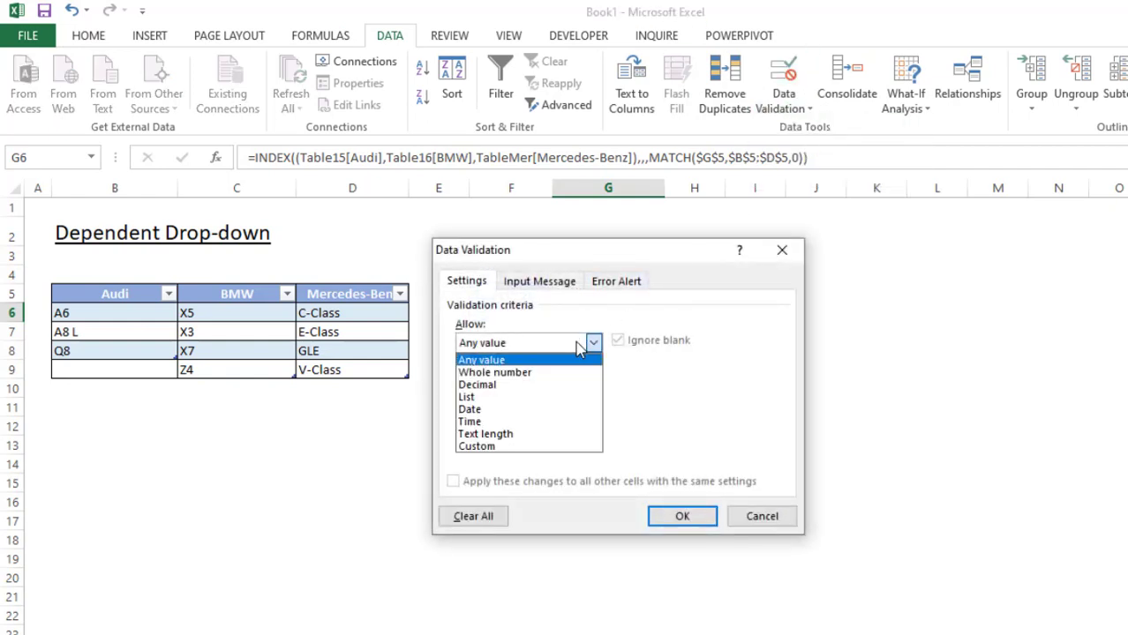
pyautogui.click(512, 398)
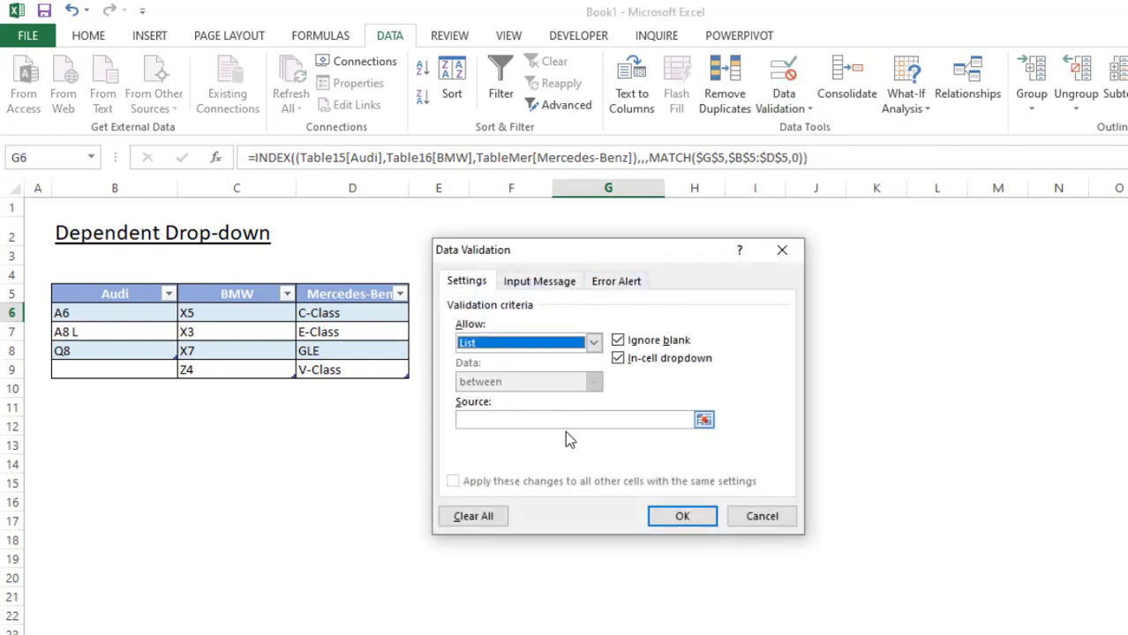
pyautogui.click(567, 420)
pyautogui.hotkey('ctrl', 'v')
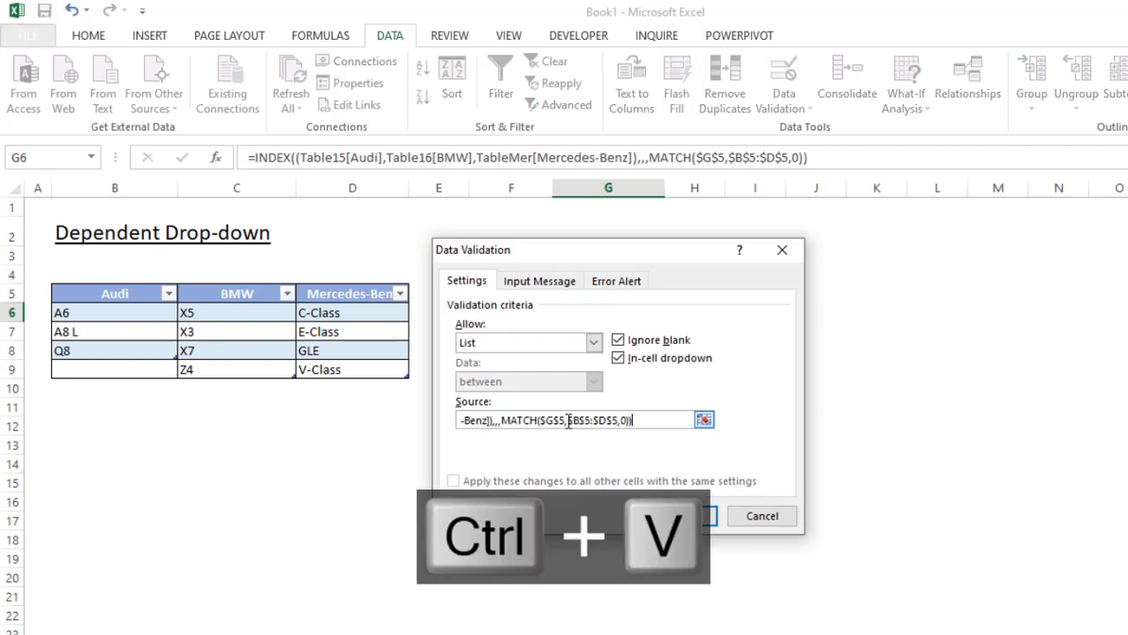
pyautogui.click(675, 517)
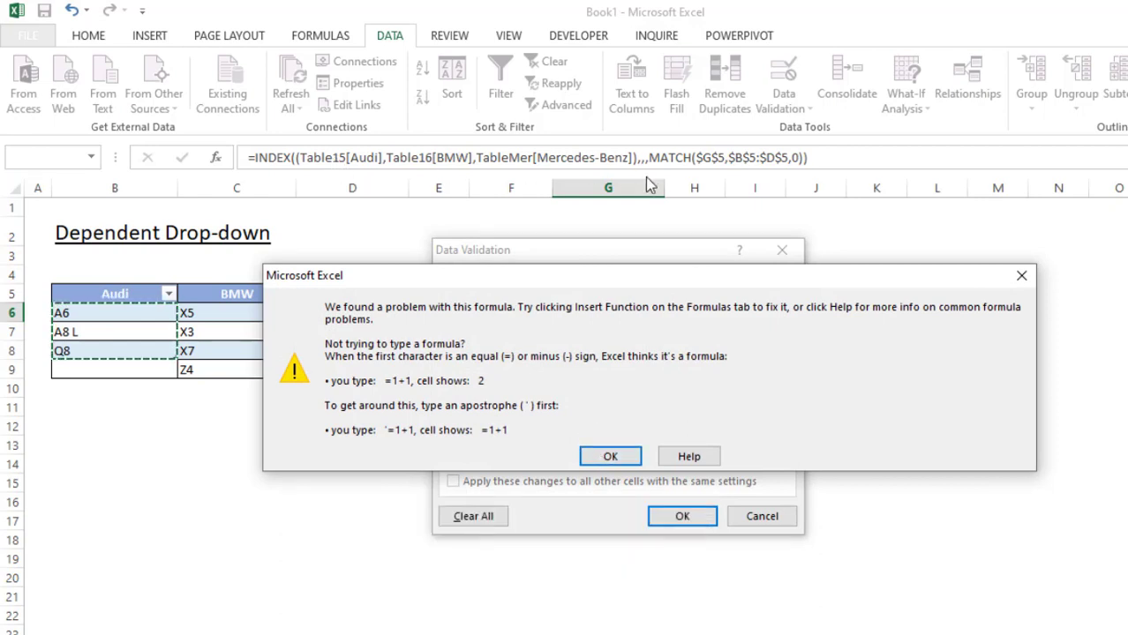
pyautogui.click(610, 455)
pyautogui.click(770, 518)
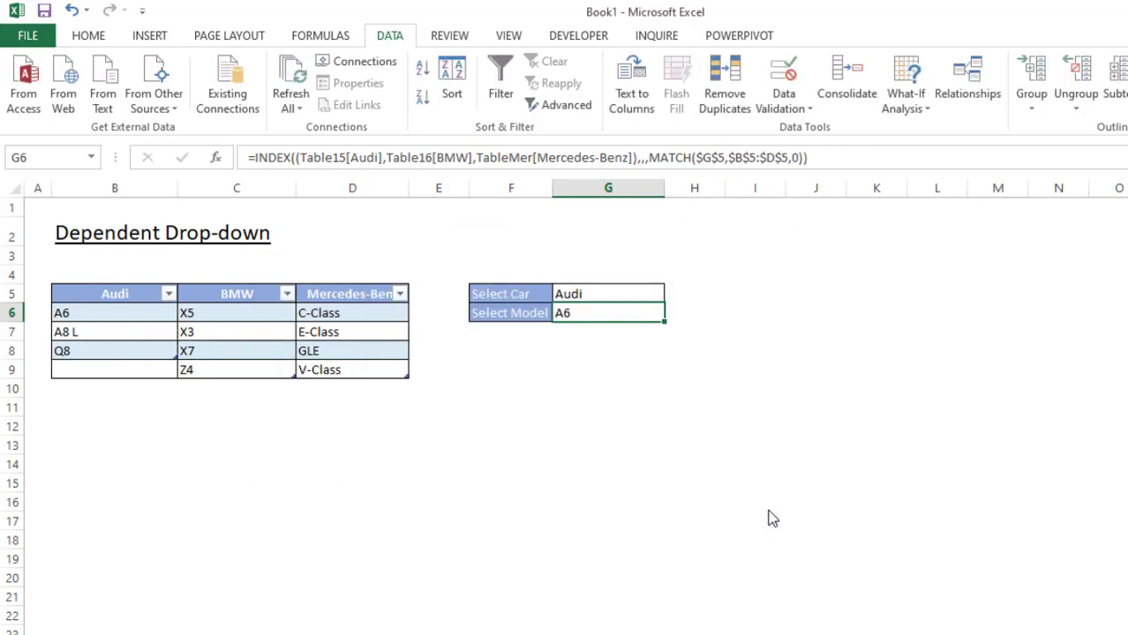
# Define a workbook-scoped name Name1 that refers to the copied INDEX/MATCH formula
pyautogui.click(323, 37)
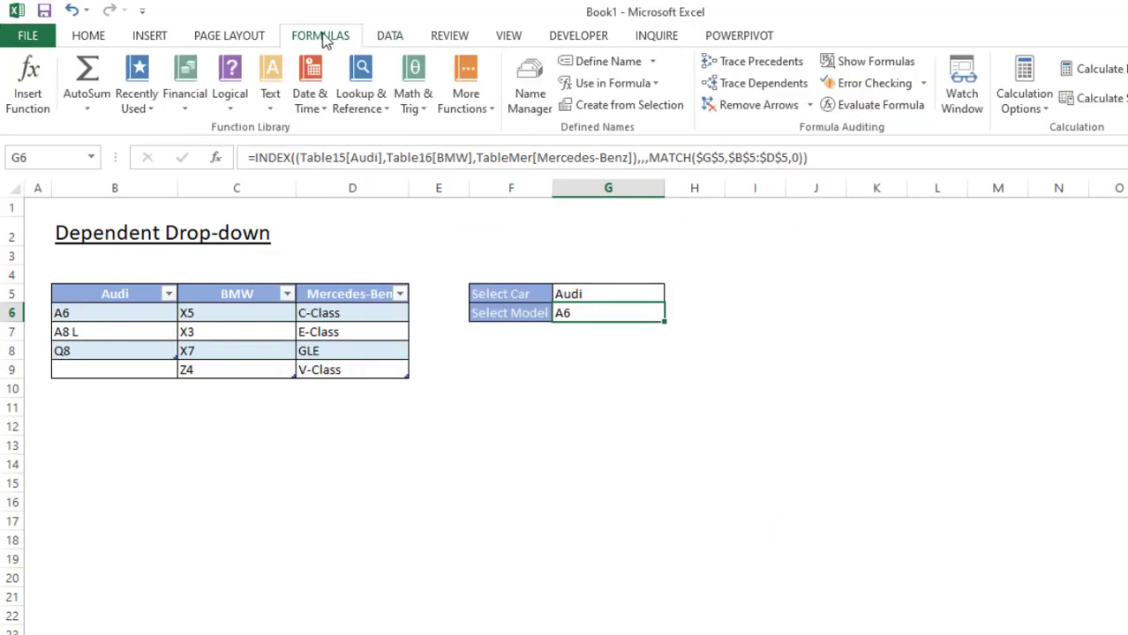
pyautogui.click(530, 103)
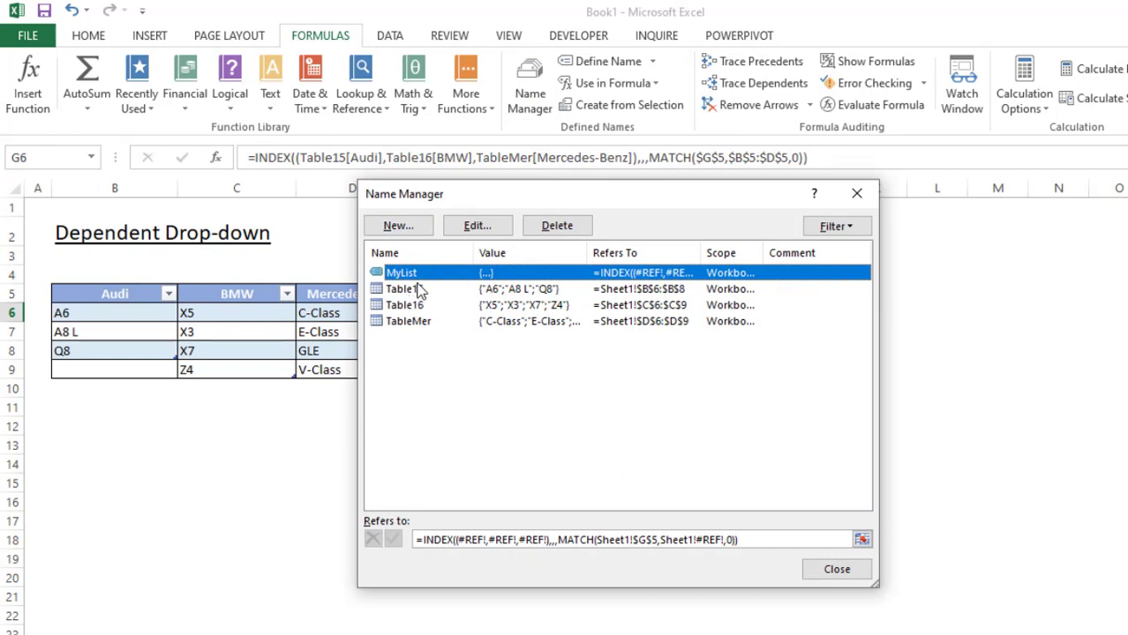
pyautogui.click(398, 227)
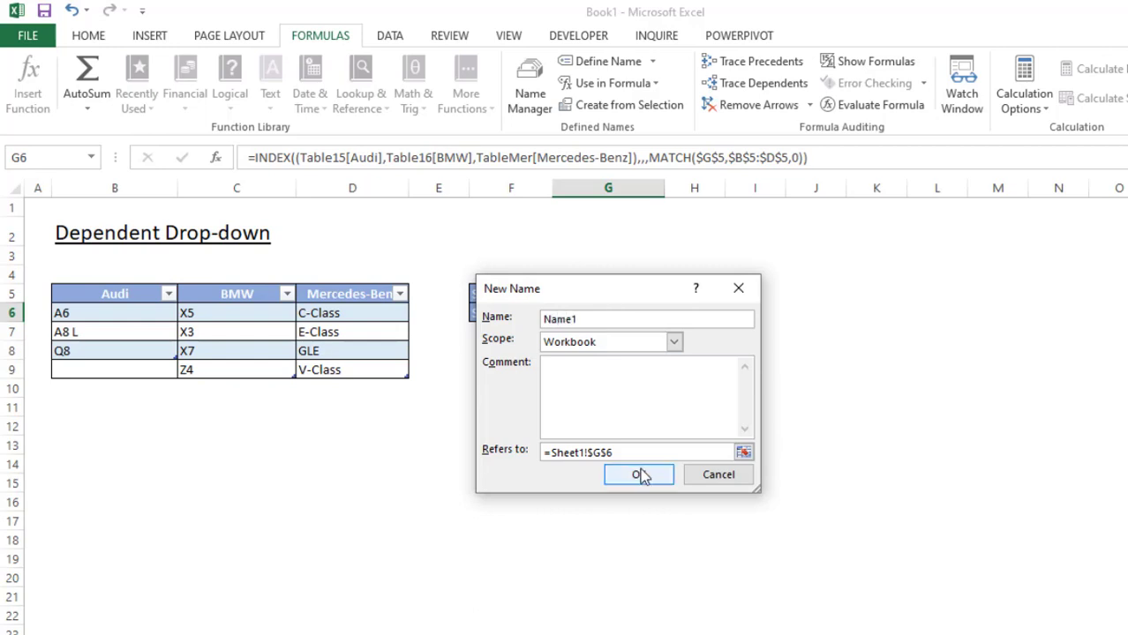
pyautogui.moveTo(632, 453); pyautogui.dragTo(535, 450)
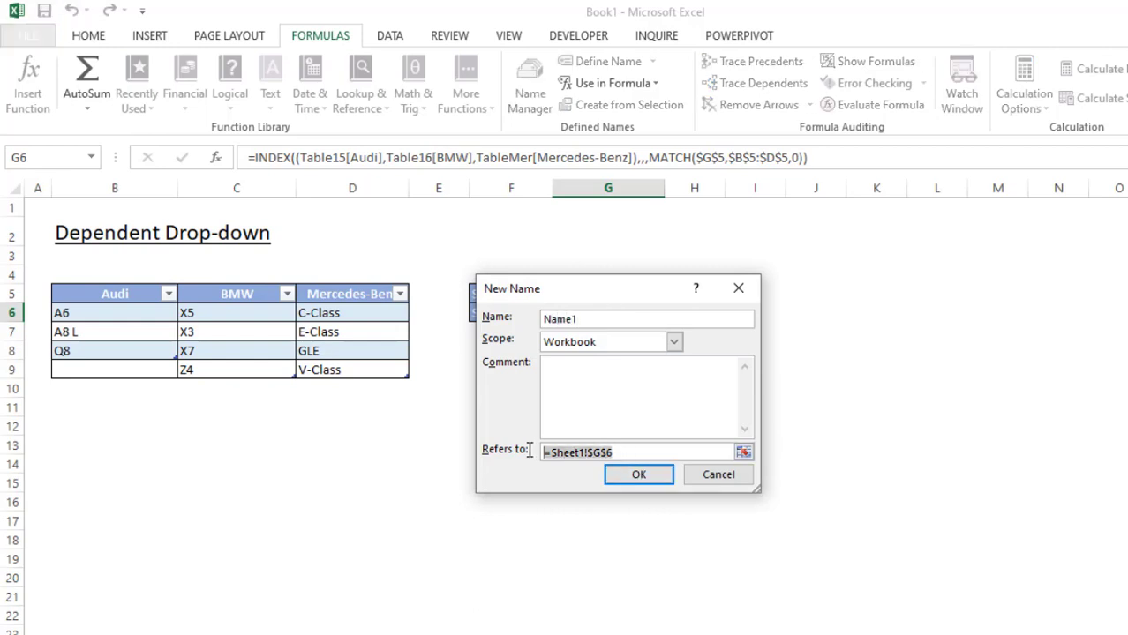
pyautogui.hotkey('ctrl', 'v')
pyautogui.click(629, 475)
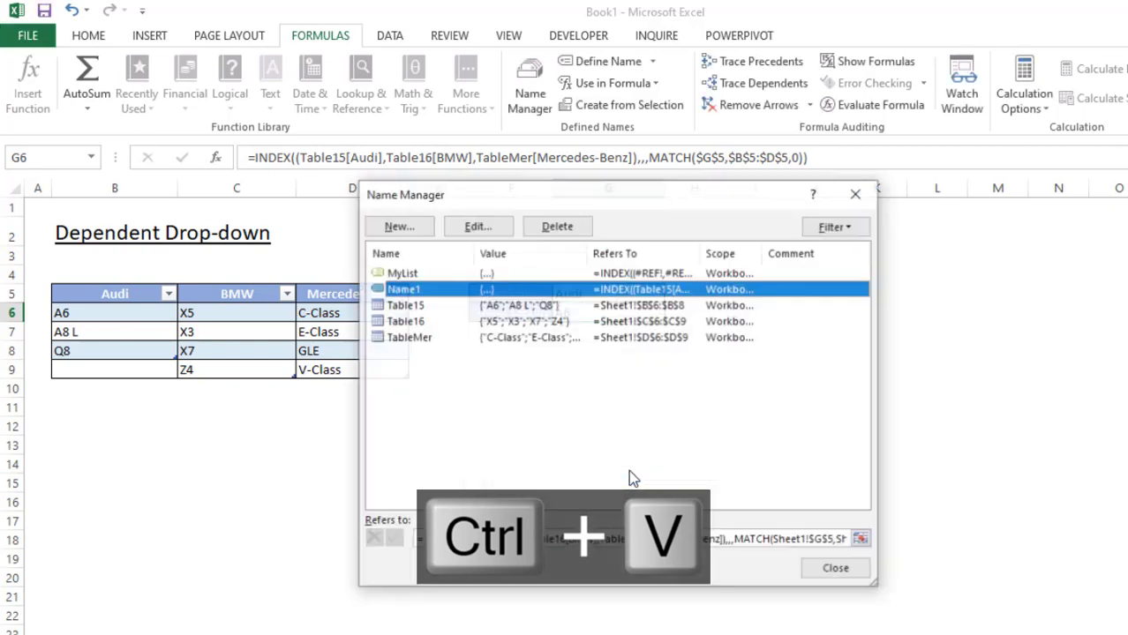
pyautogui.click(843, 572)
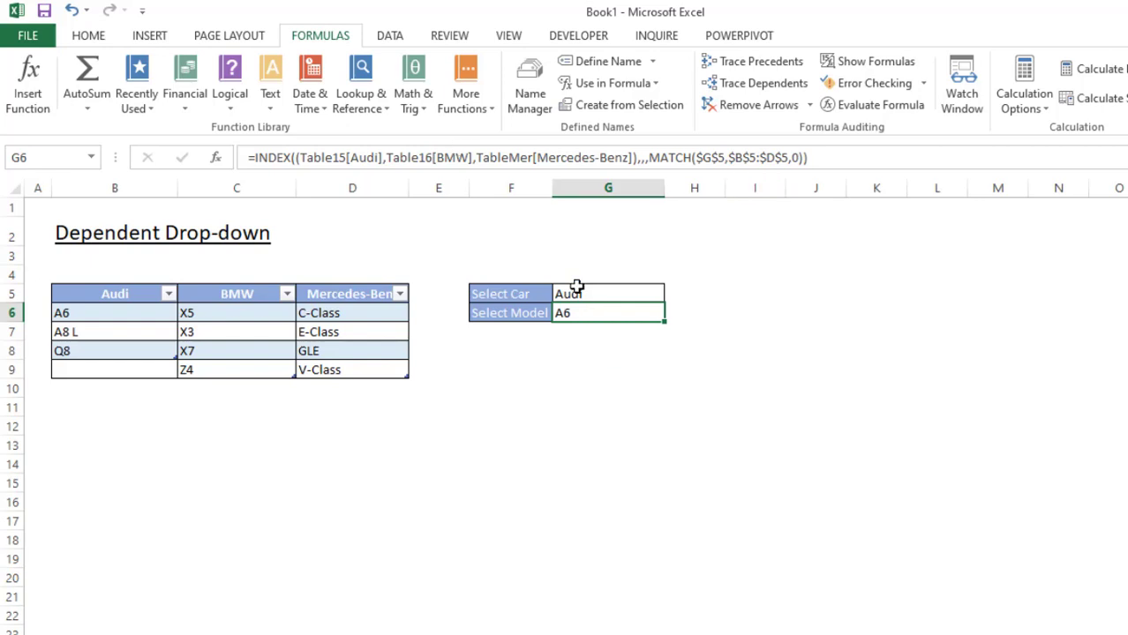
# Apply List data validation to the Select Model cell G6 with =Name1 as the source
pyautogui.click(390, 36)
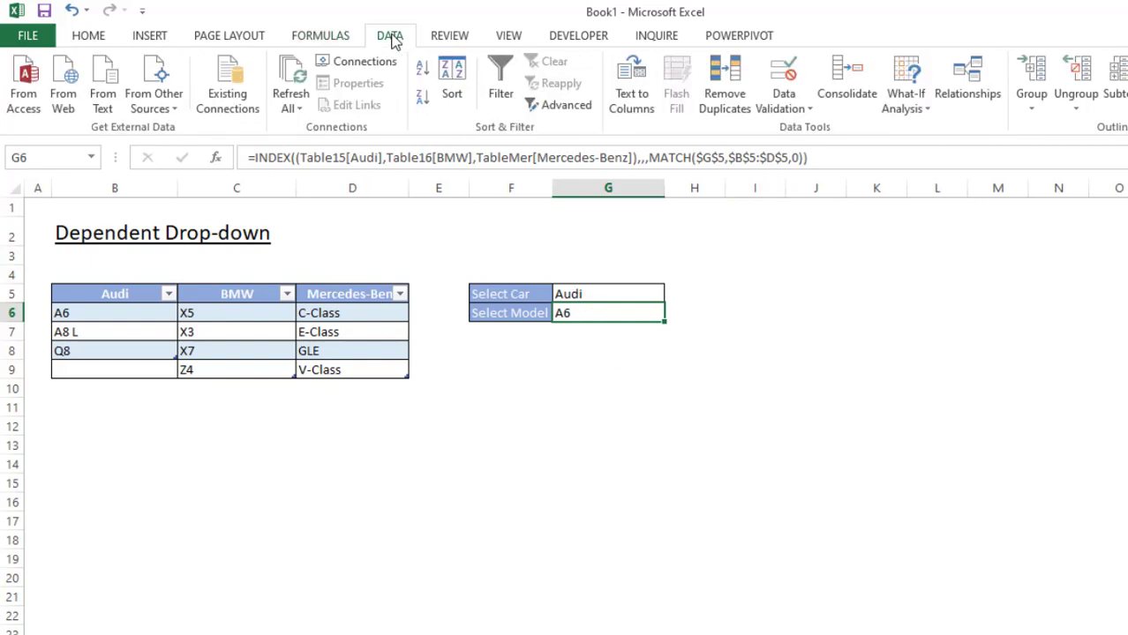
pyautogui.click(799, 100)
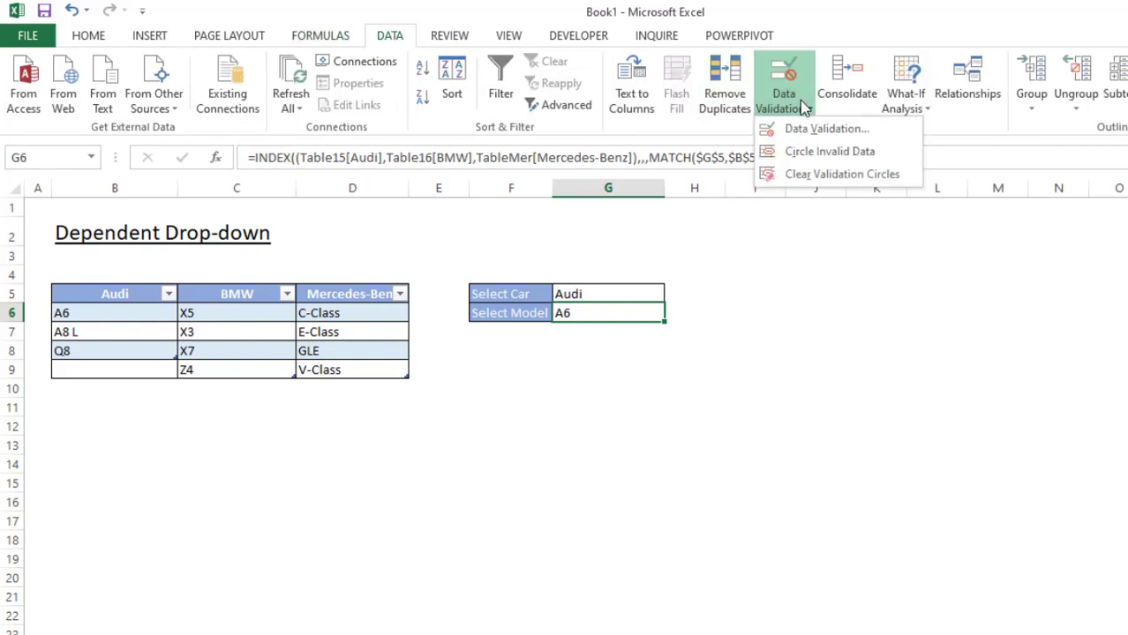
pyautogui.click(810, 131)
pyautogui.click(592, 342)
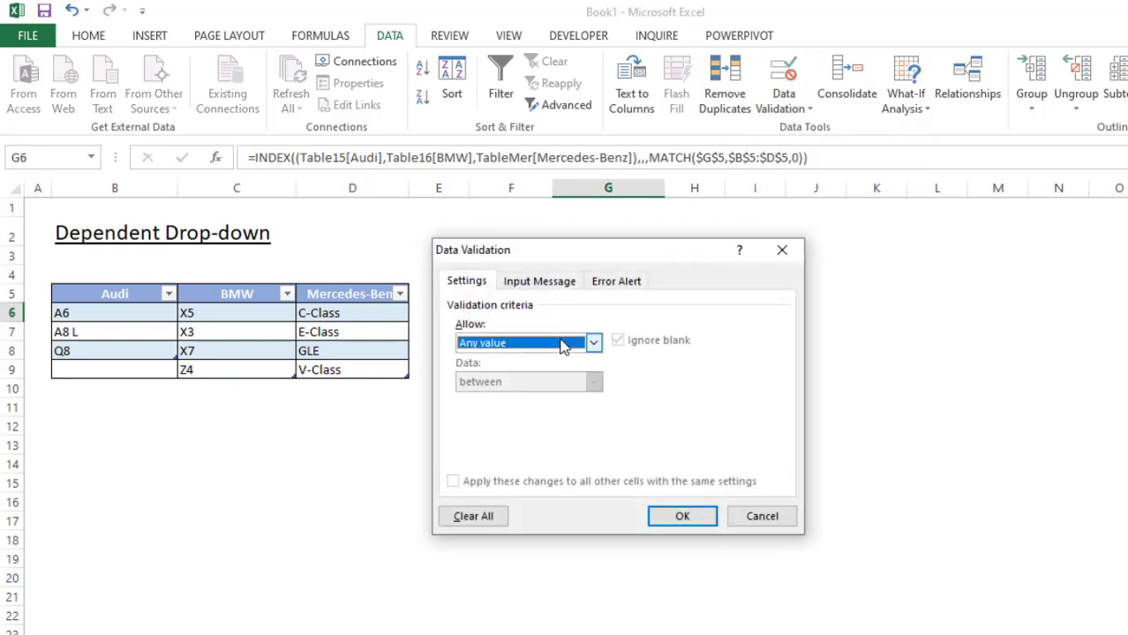
pyautogui.click(505, 398)
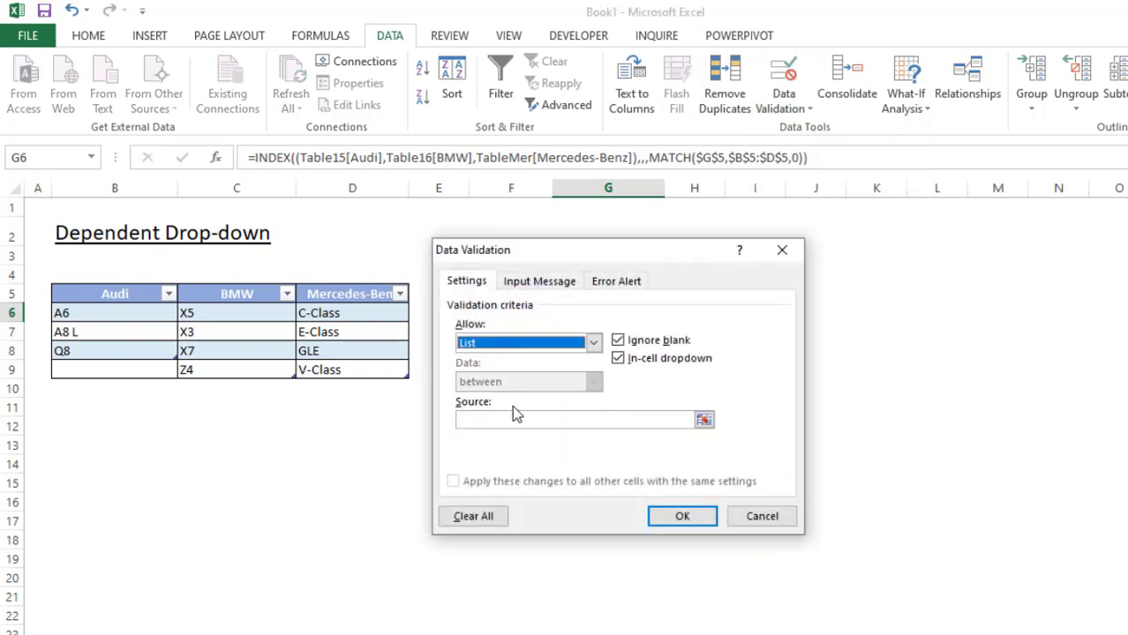
pyautogui.click(625, 420)
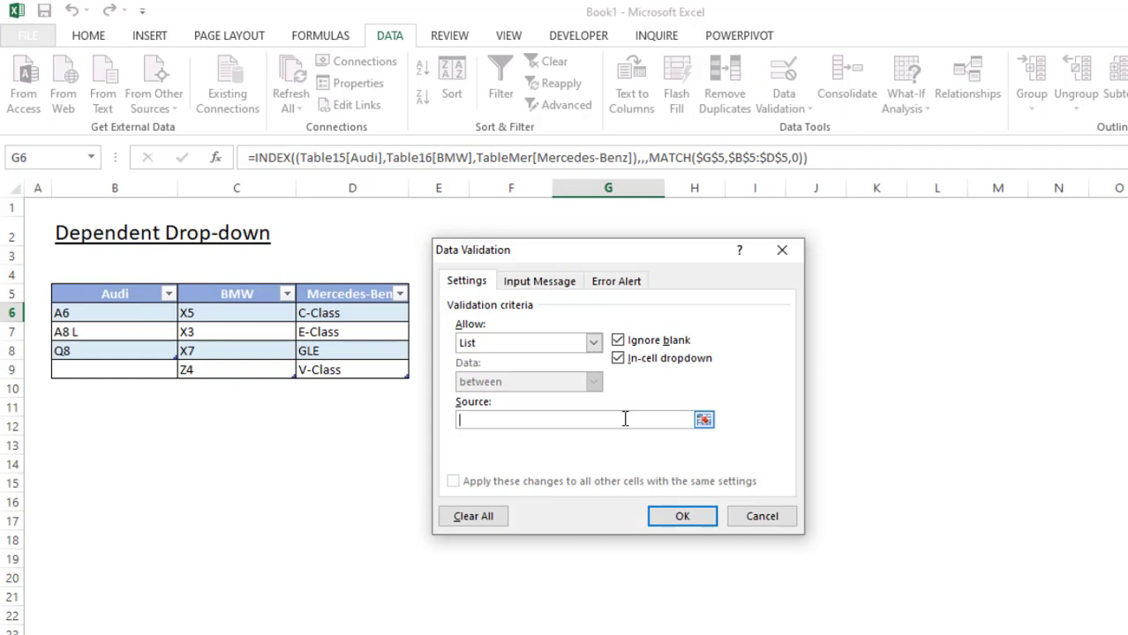
pyautogui.press('F3')
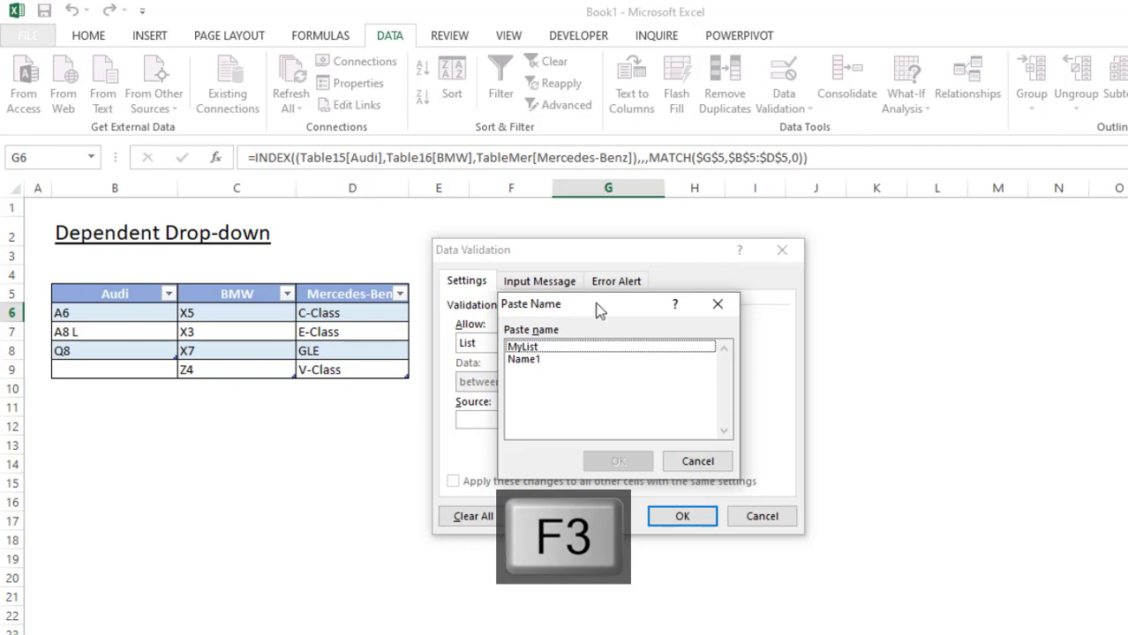
pyautogui.click(530, 360)
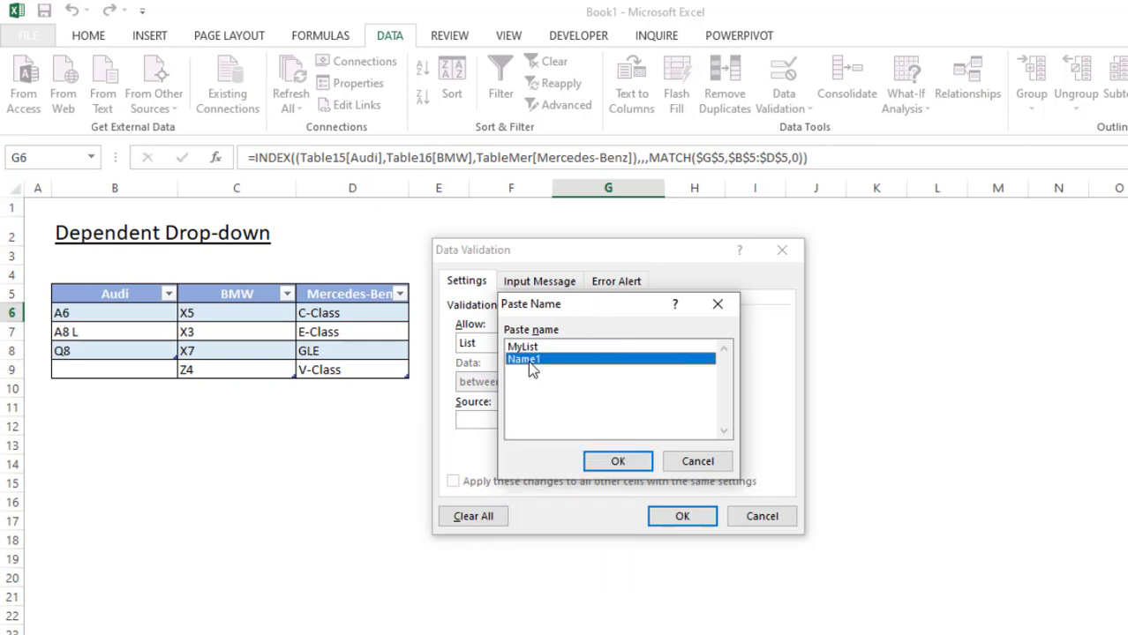
pyautogui.click(610, 462)
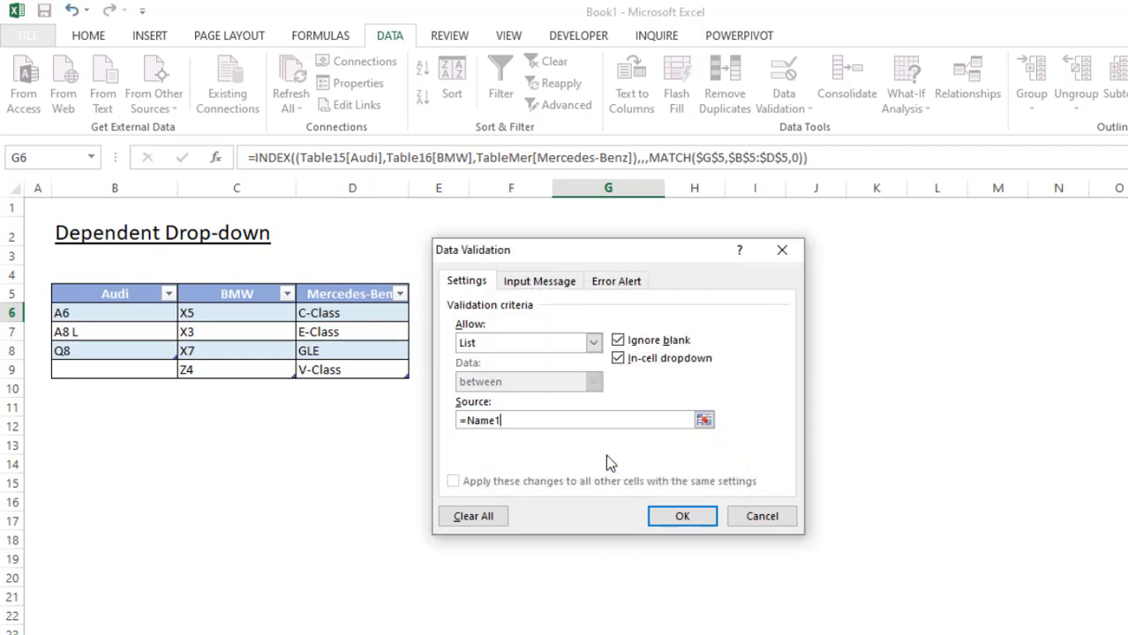
pyautogui.click(682, 518)
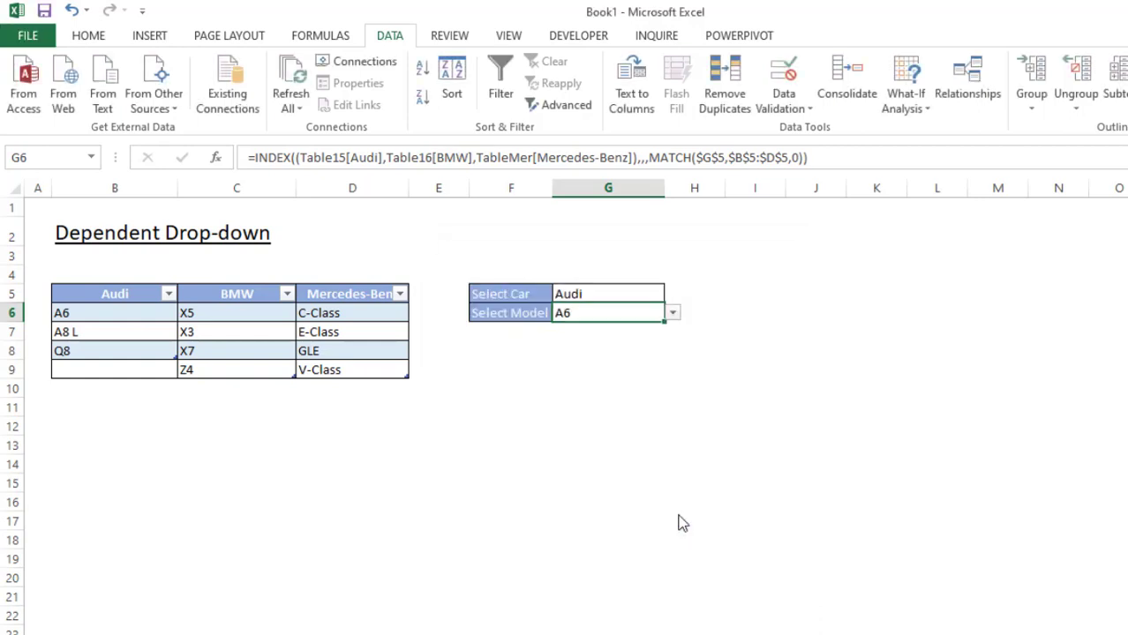
# Choose BMW as the Select Car value in G5 and show the Select Model choices in G6
pyautogui.click(624, 290)
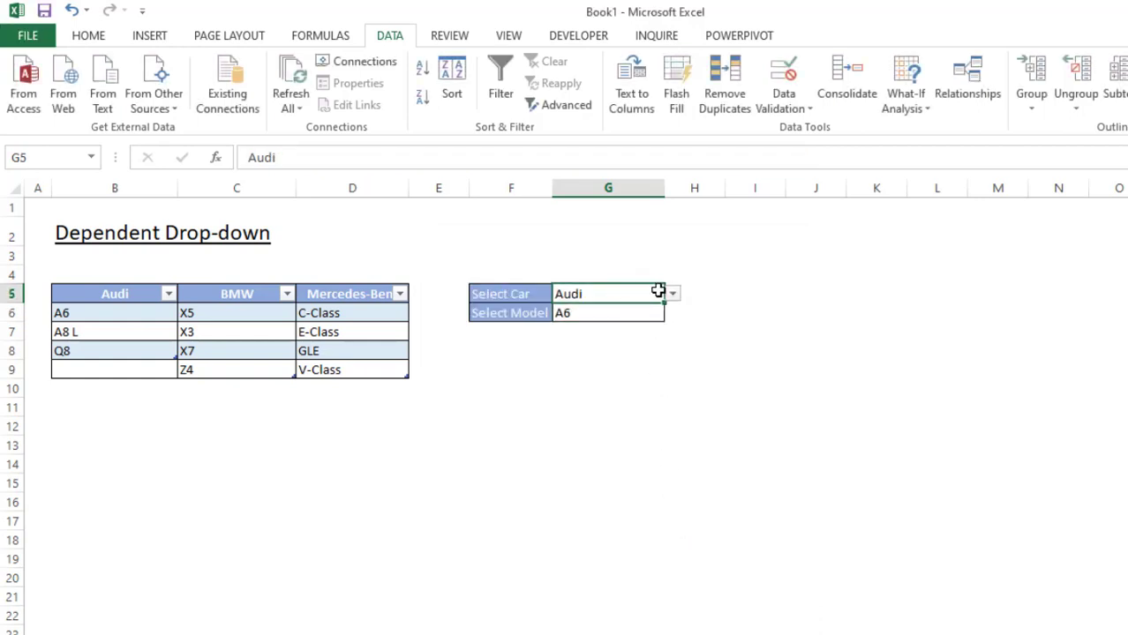
pyautogui.click(672, 294)
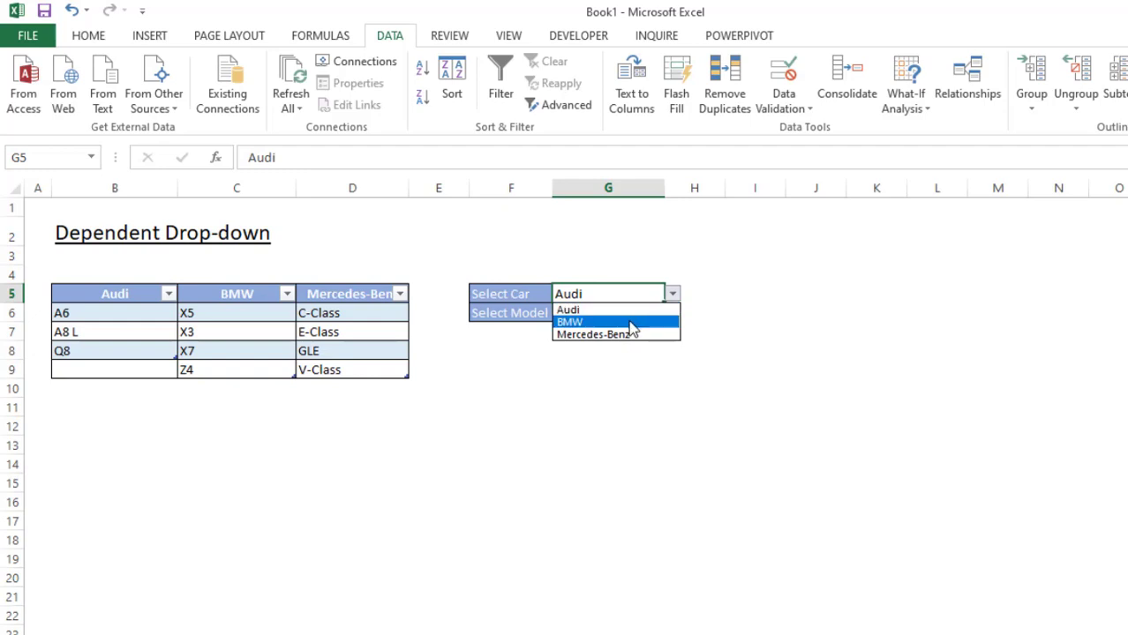
pyautogui.click(630, 323)
pyautogui.click(629, 313)
pyautogui.click(672, 314)
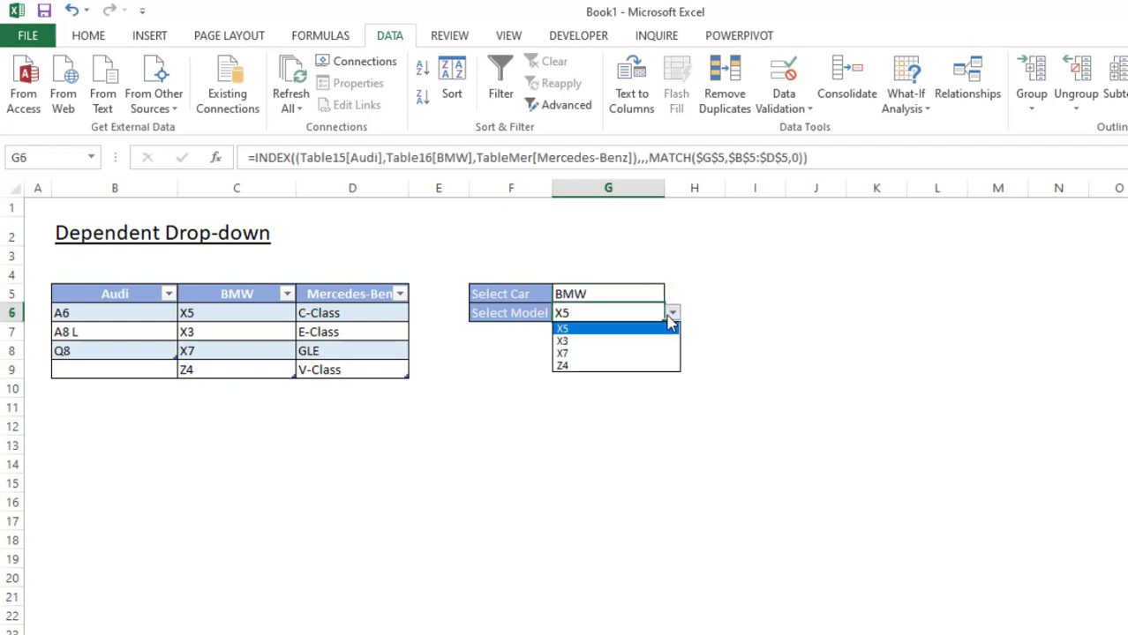
# Add the entry New Test in C10, directly below the last model of the BMW table
pyautogui.click(203, 392)
pyautogui.click(203, 385)
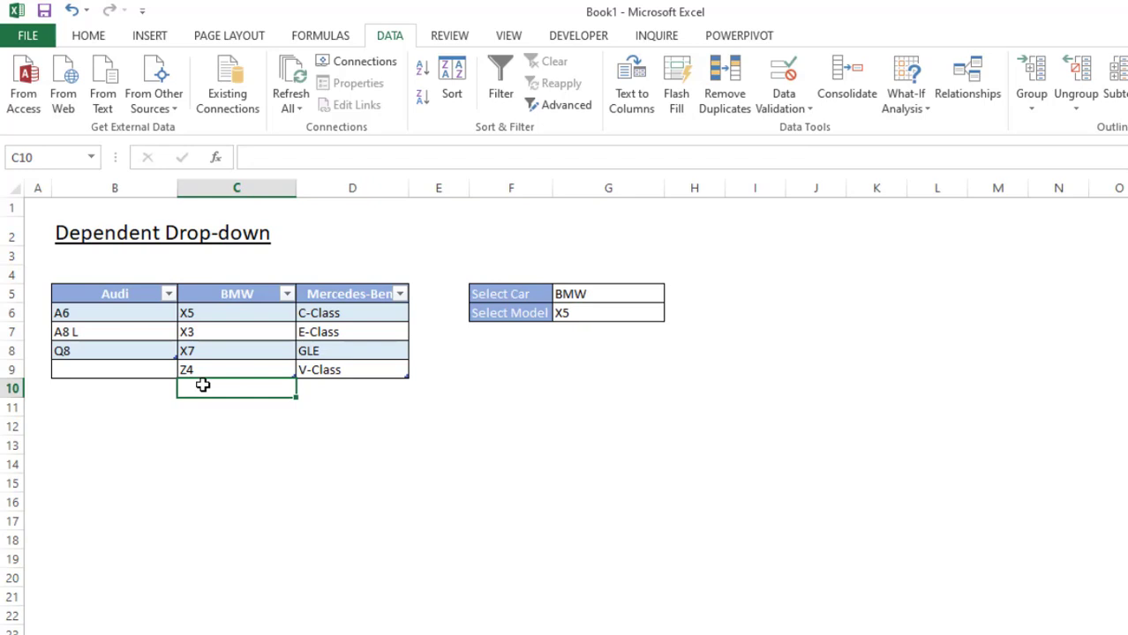
pyautogui.write('New')
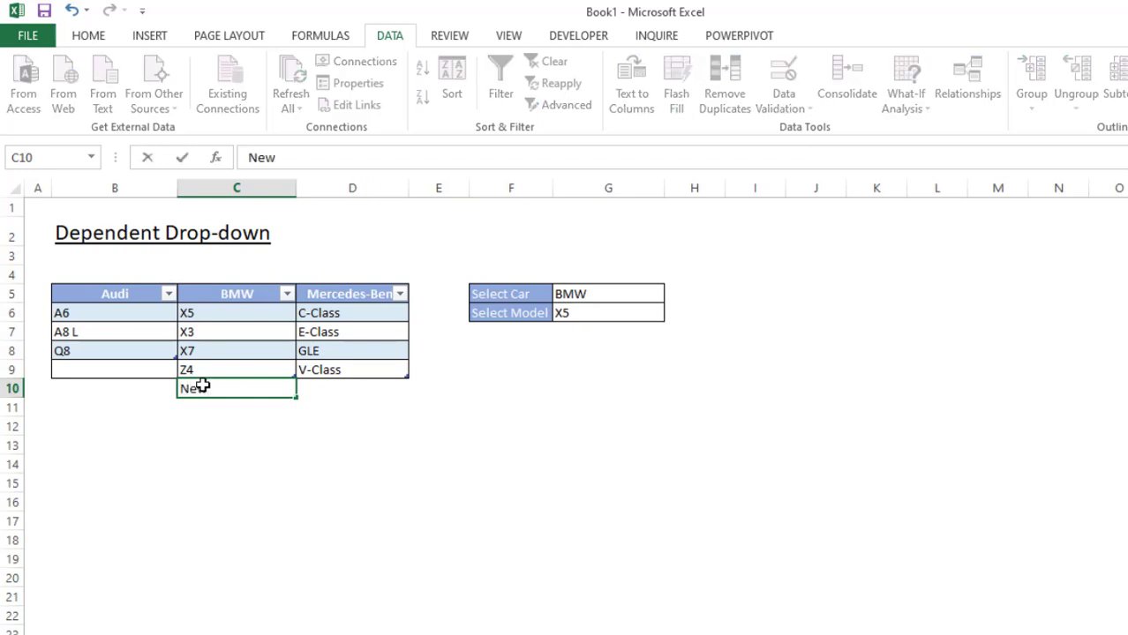
pyautogui.write(' Test')
pyautogui.press('Return')
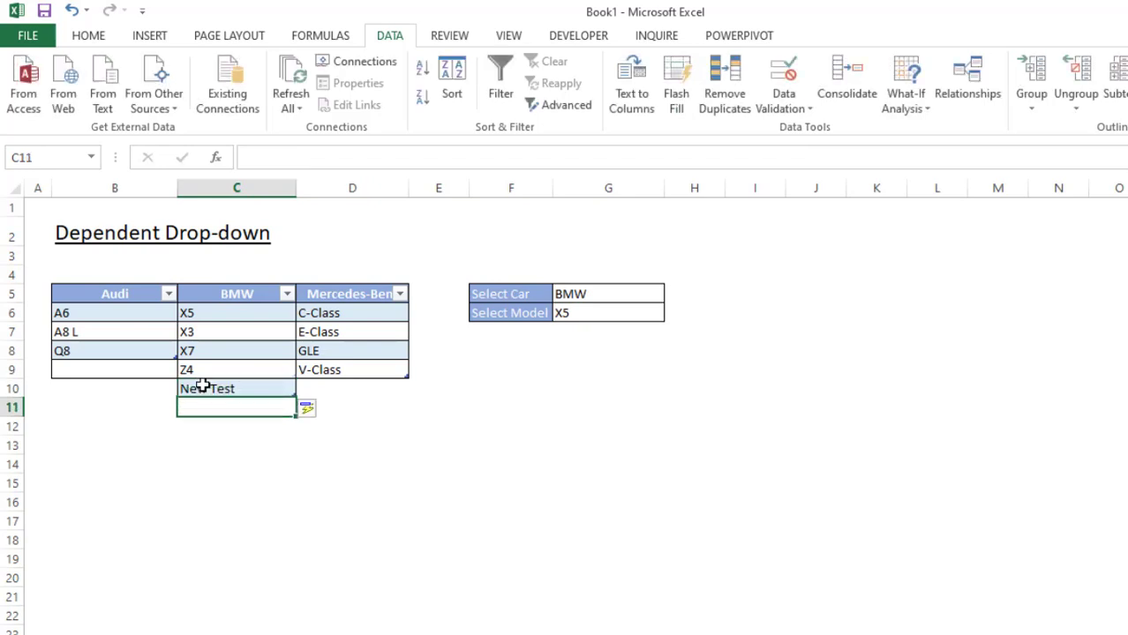
# Check the Select Model choices in G6 for the newly added BMW entry, leaving the selection as it is
pyautogui.click(633, 308)
pyautogui.click(672, 314)
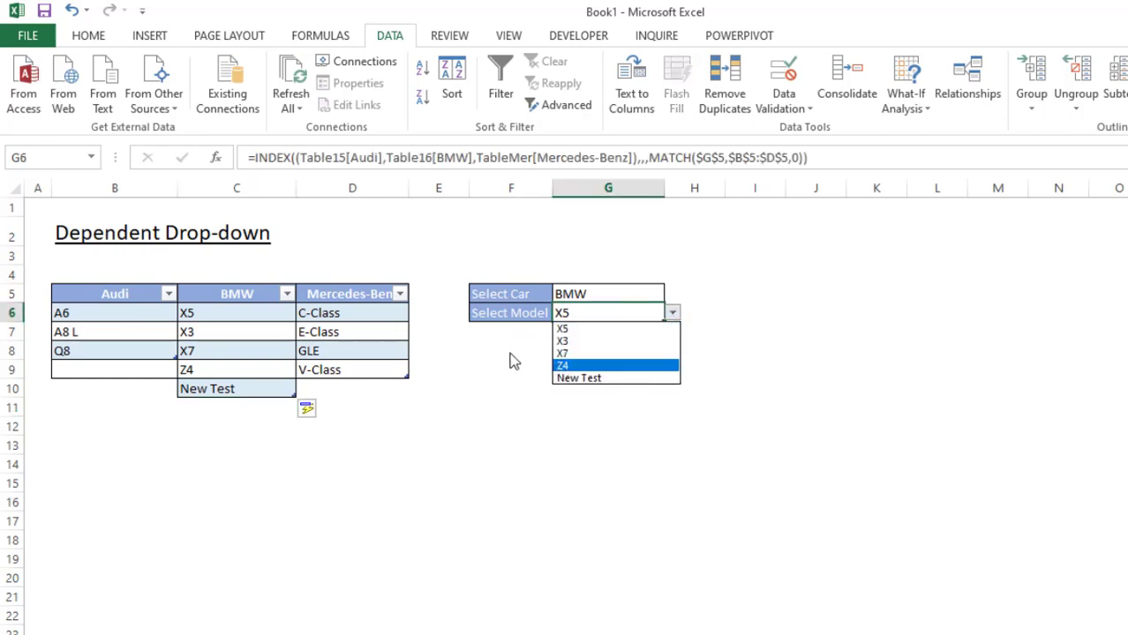
pyautogui.press('Escape')
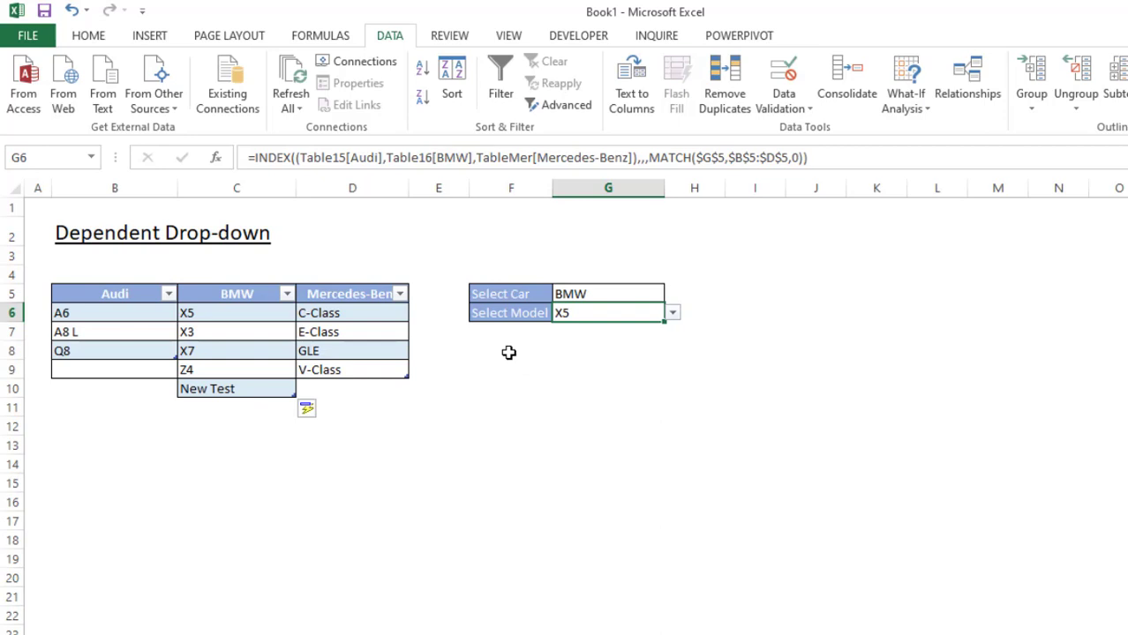
# Choose Audi as the Select Car value in G5 and check the Select Model choices in G6 for blank entries
pyautogui.click(104, 369)
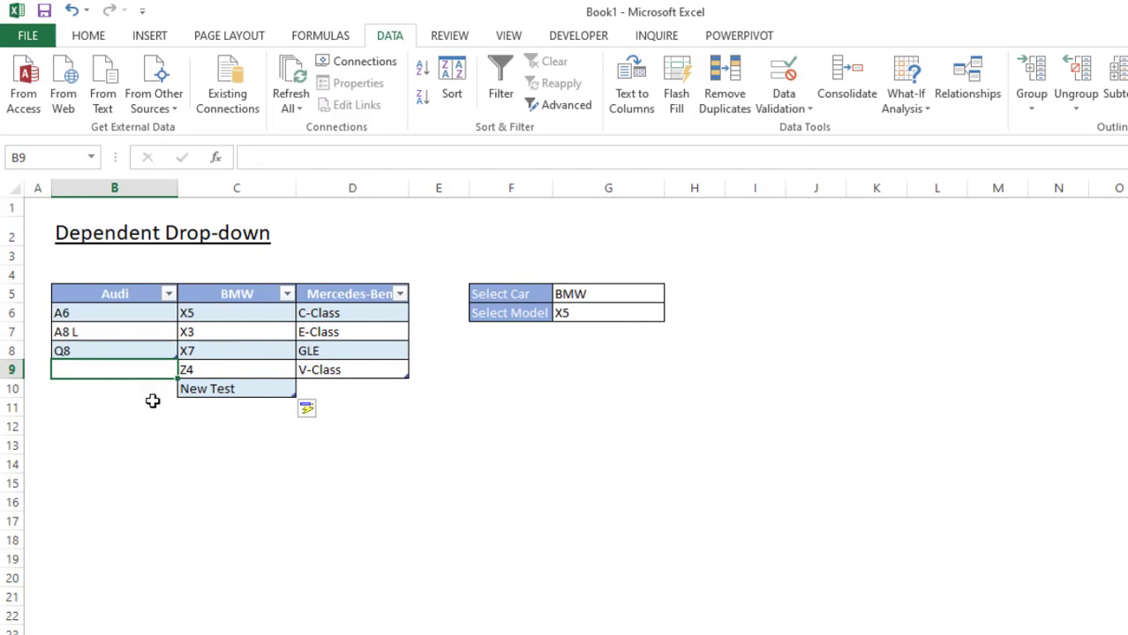
pyautogui.click(611, 299)
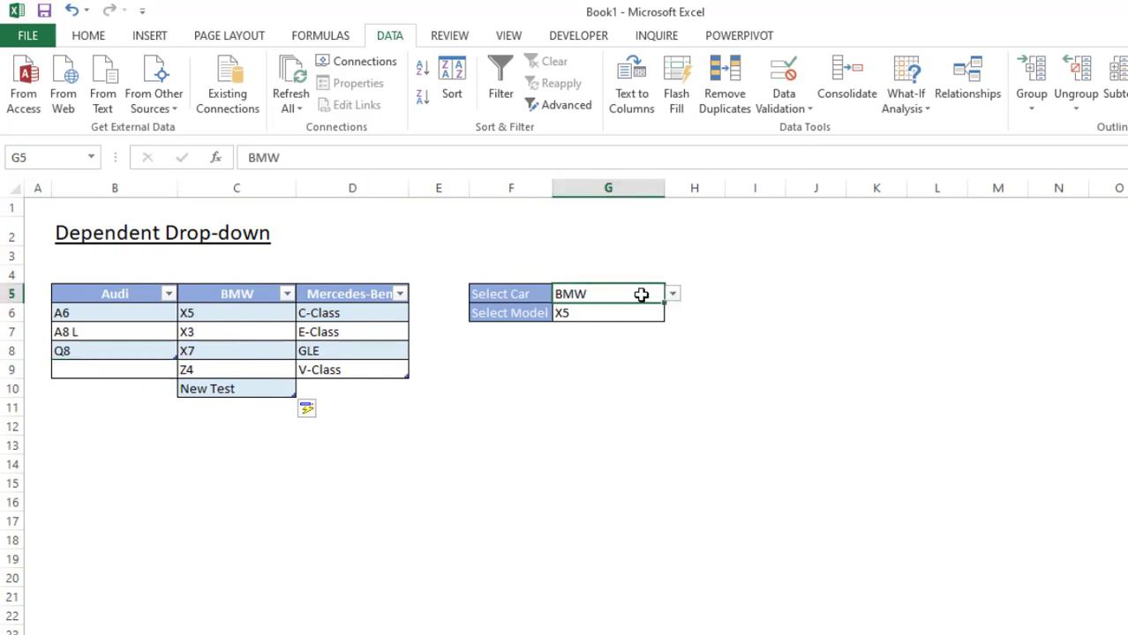
pyautogui.click(673, 297)
pyautogui.click(639, 306)
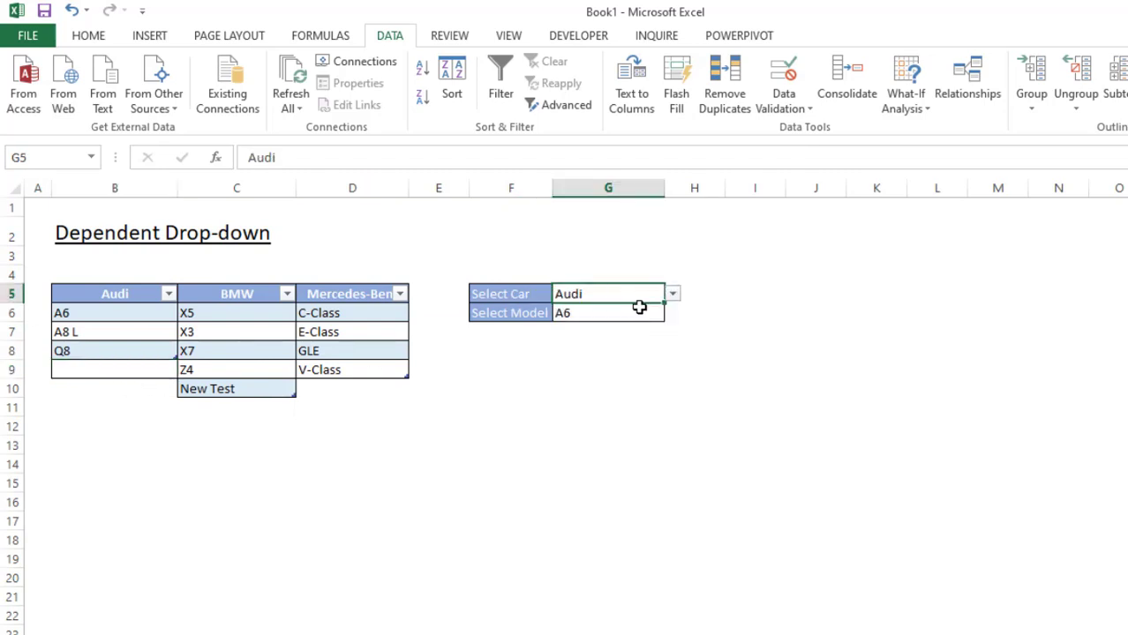
pyautogui.click(639, 311)
pyautogui.click(673, 314)
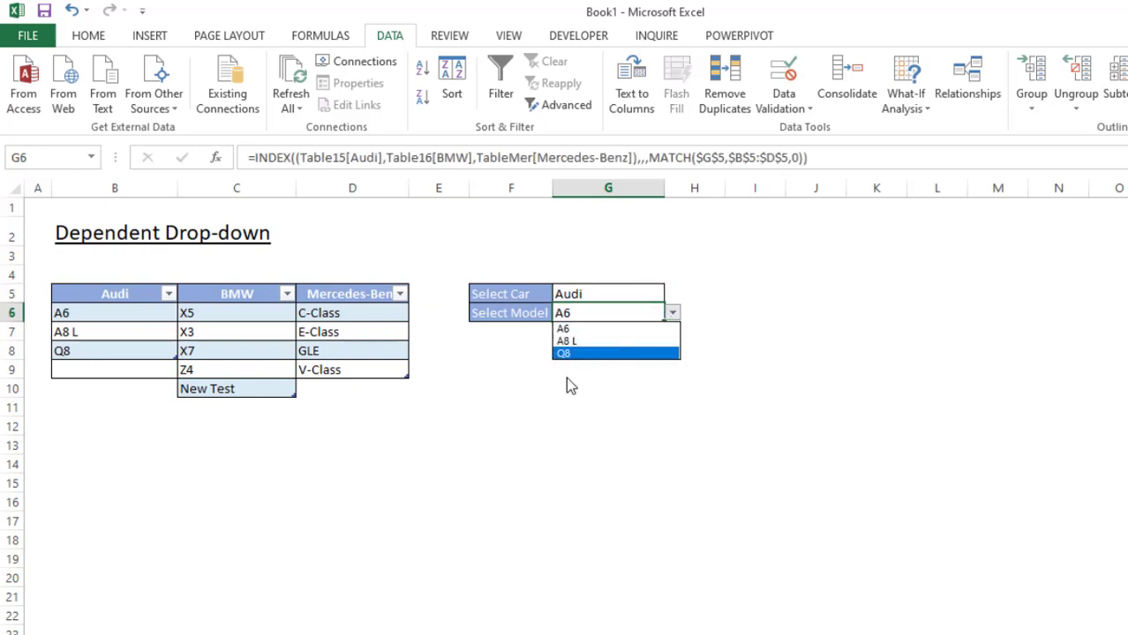
pyautogui.press('Escape')
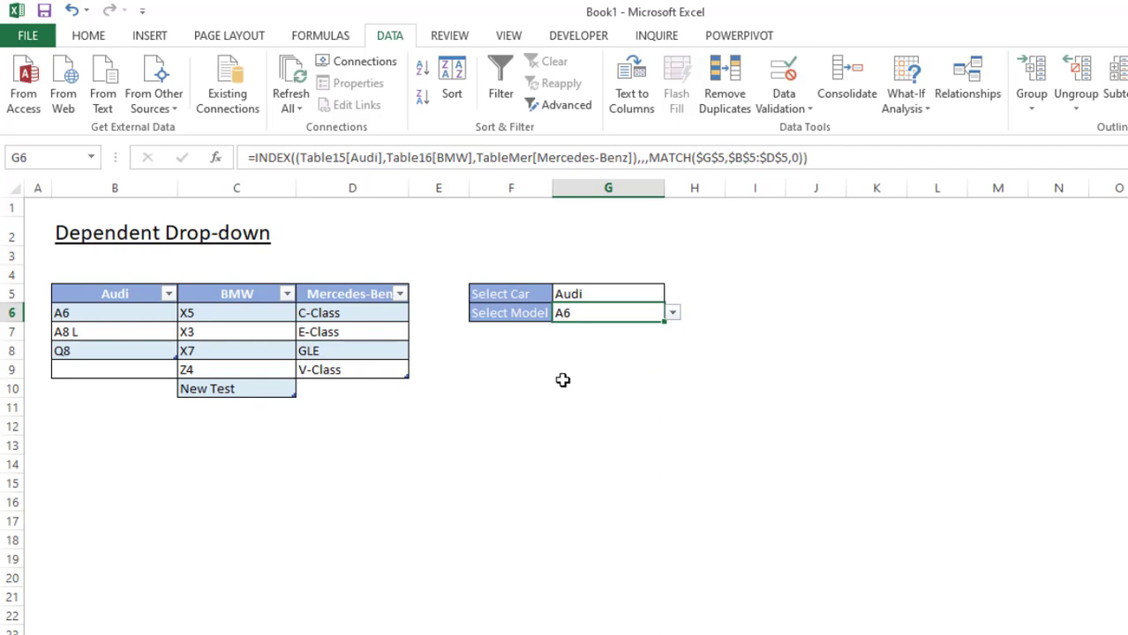